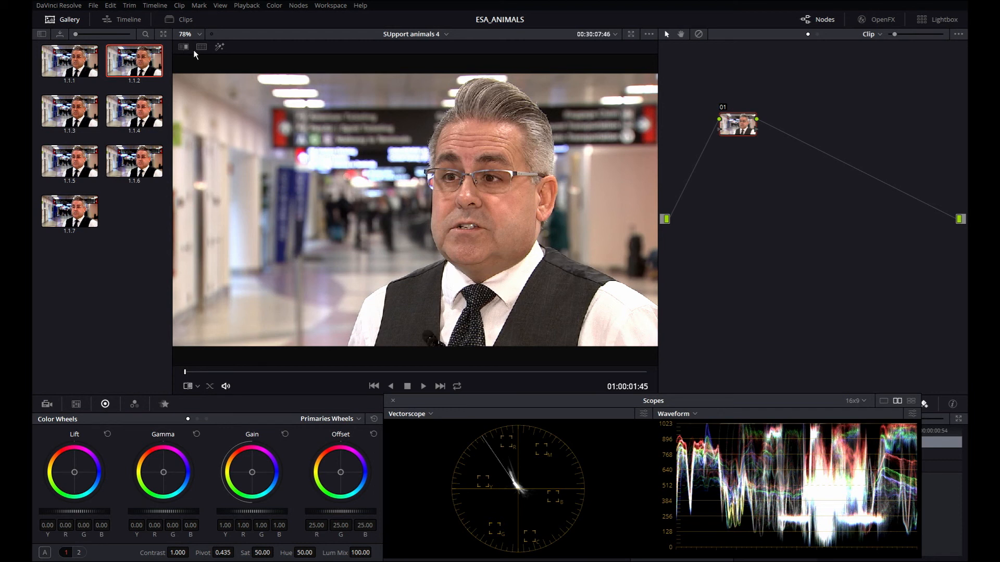
# - Reposition the floating Scopes window over the lower palettes so the Lift, Gamma, Gain and Offset wheels stay uncovered
pyautogui.moveTo(646, 405); pyautogui.dragTo(573, 369)
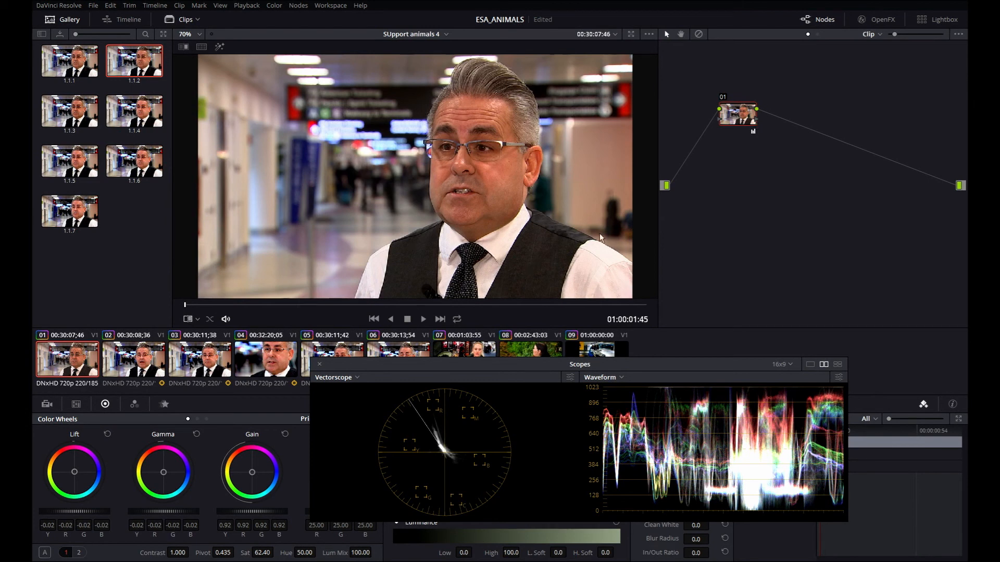
pyautogui.moveTo(495, 365); pyautogui.dragTo(601, 369)
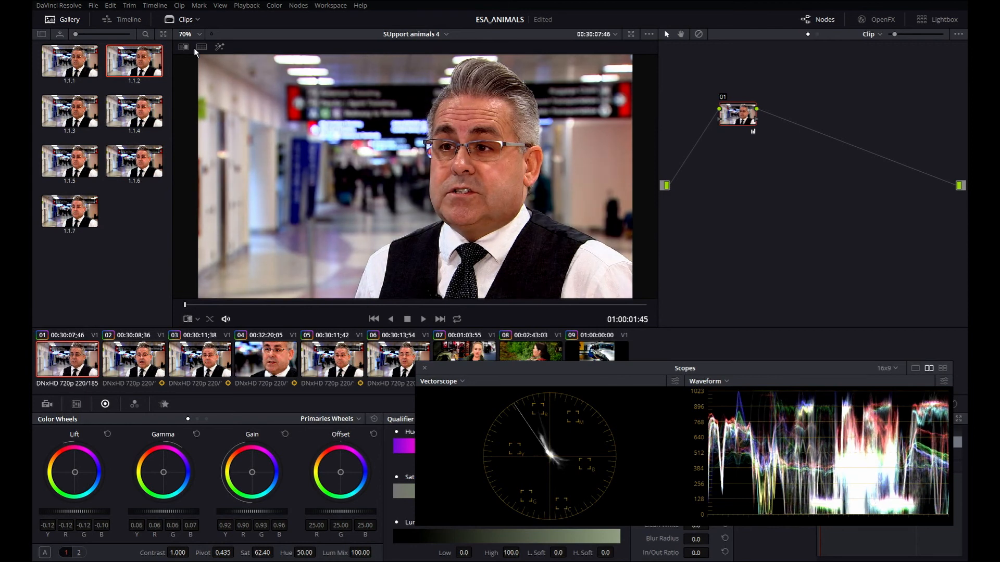
# - Bypass node 01 and turn on 2x zoom for the vectorscope
pyautogui.hotkey('ctrl', 'd')
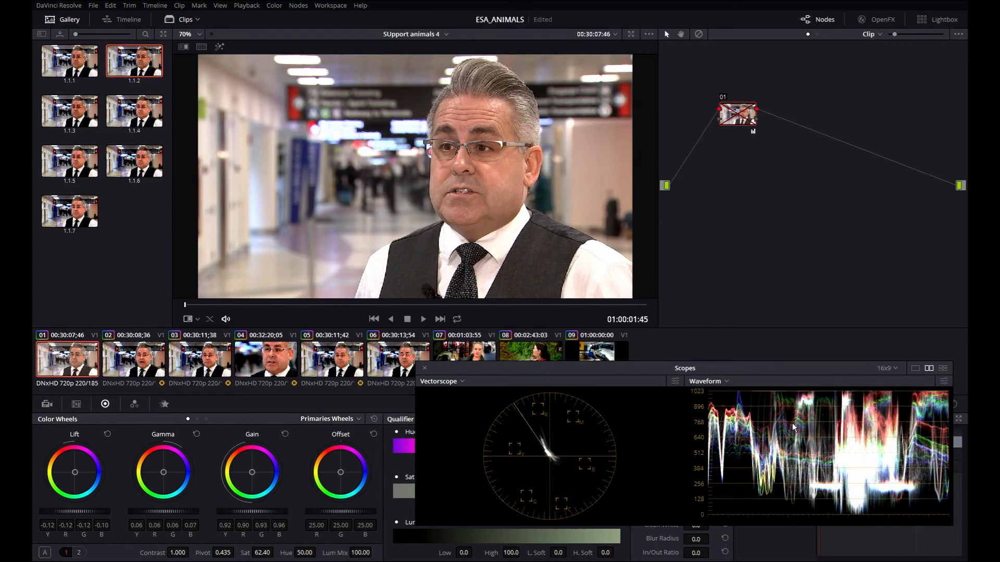
pyautogui.click(675, 382)
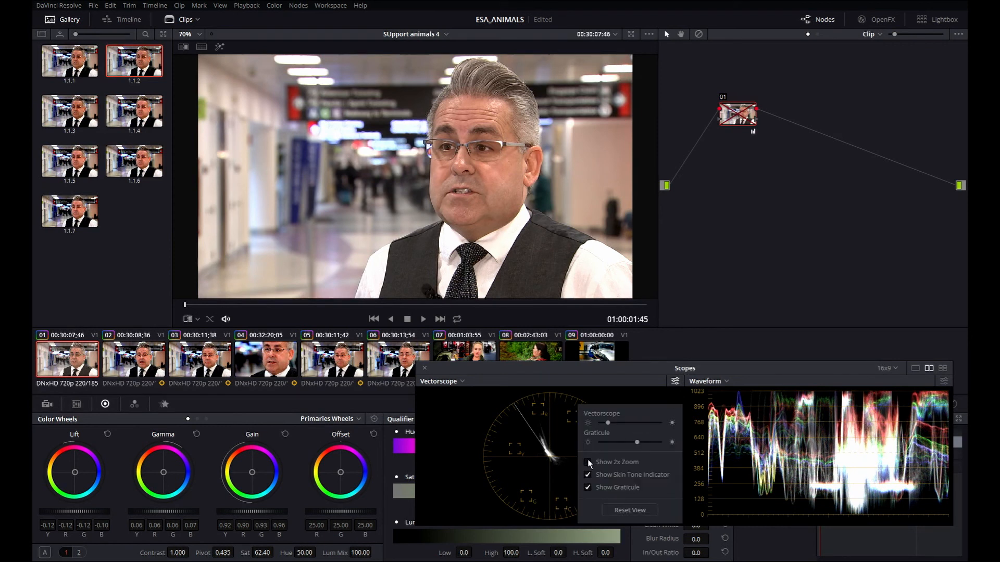
pyautogui.click(587, 462)
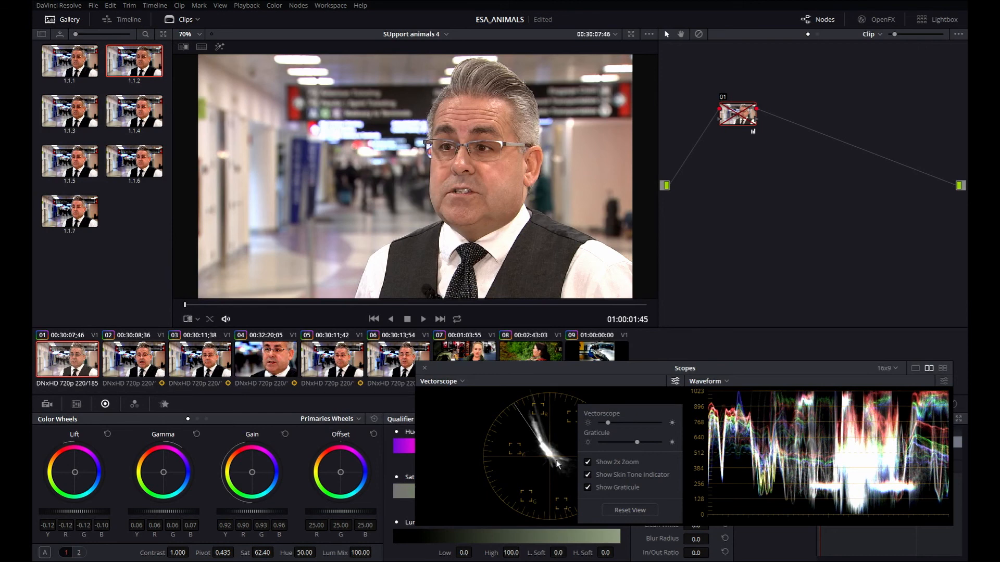
# - Toggle node 01 on and off to compare the graded and ungraded image against the vectorscope, ending with it enabled
pyautogui.hotkey('ctrl', 'd')
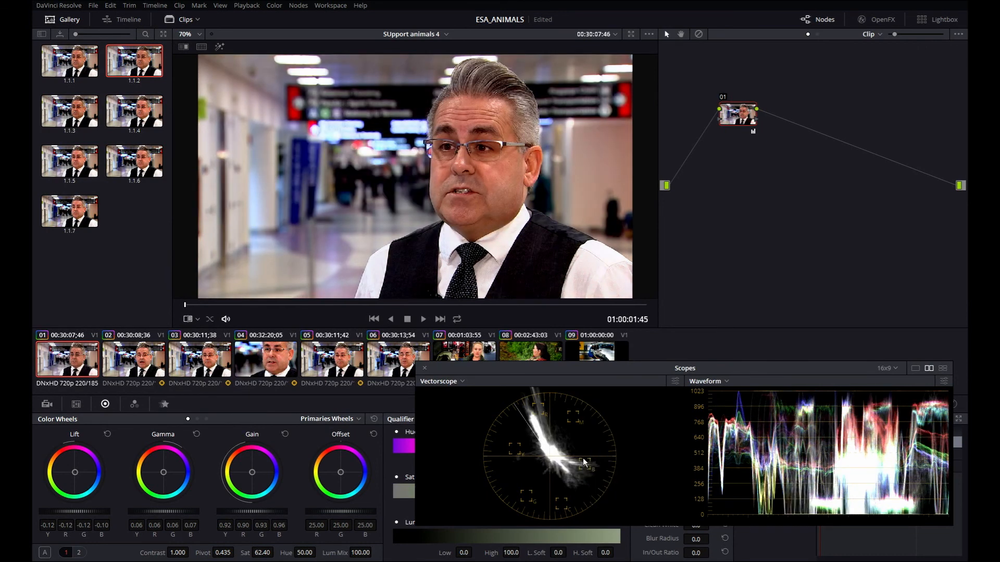
pyautogui.hotkey('ctrl', 'd')
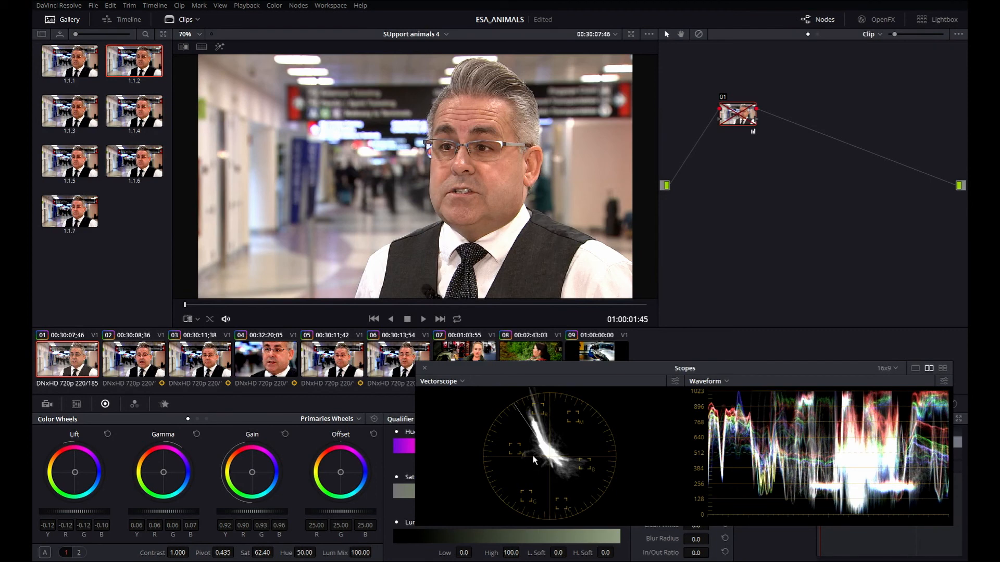
pyautogui.hotkey('ctrl', 'd')
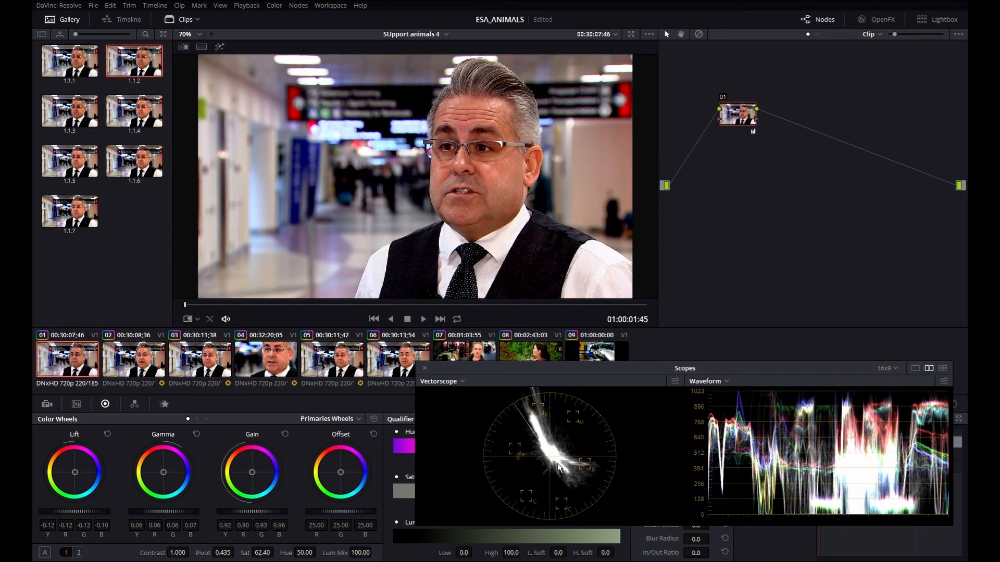
pyautogui.hotkey('ctrl', 'd')
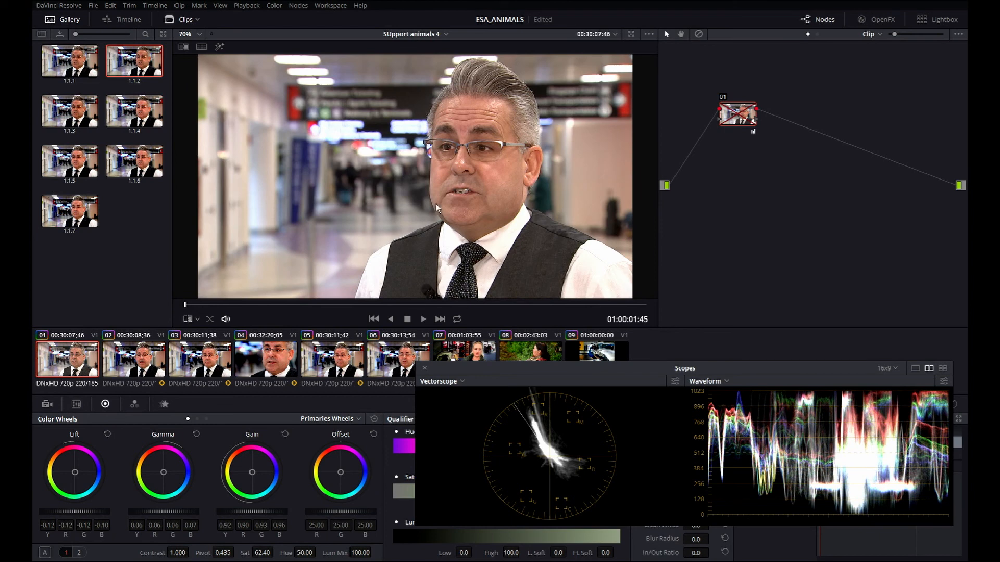
pyautogui.hotkey('ctrl', 'd')
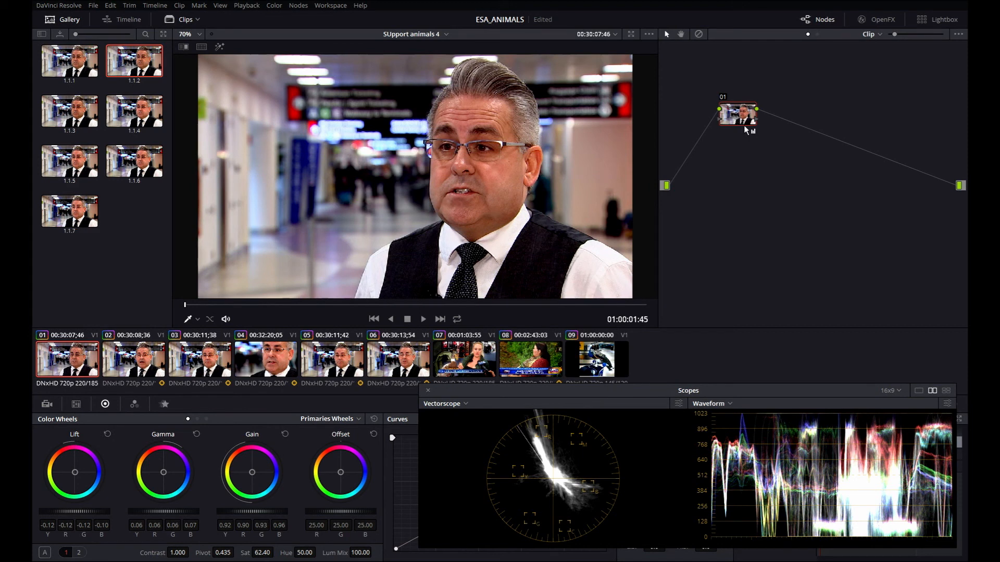
# - Add serial node 02 and shape its custom curve into a gentle S, lowering the shadows and slightly lifting the highlights
pyautogui.hotkey('alt', 's')
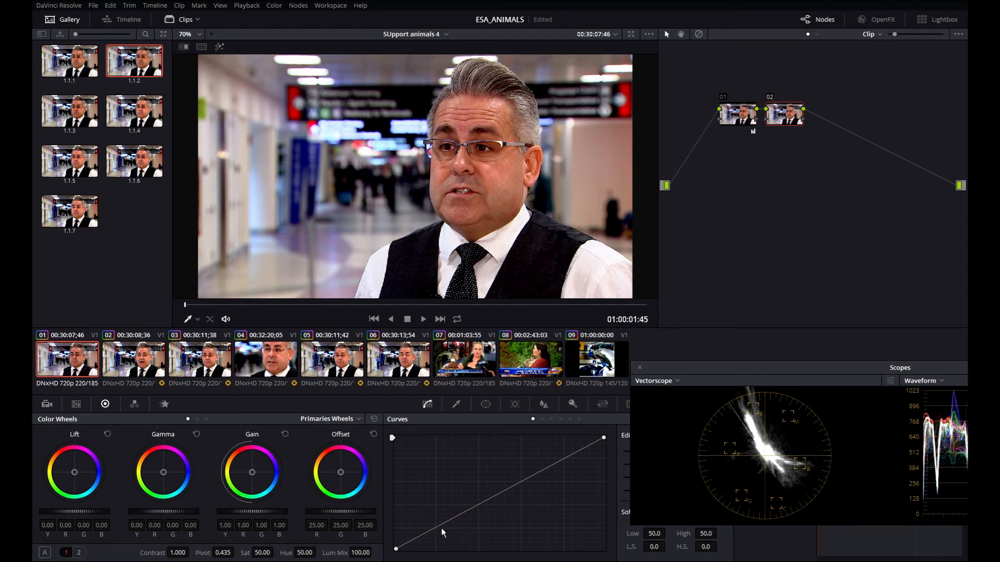
pyautogui.moveTo(437, 526); pyautogui.dragTo(437, 532)
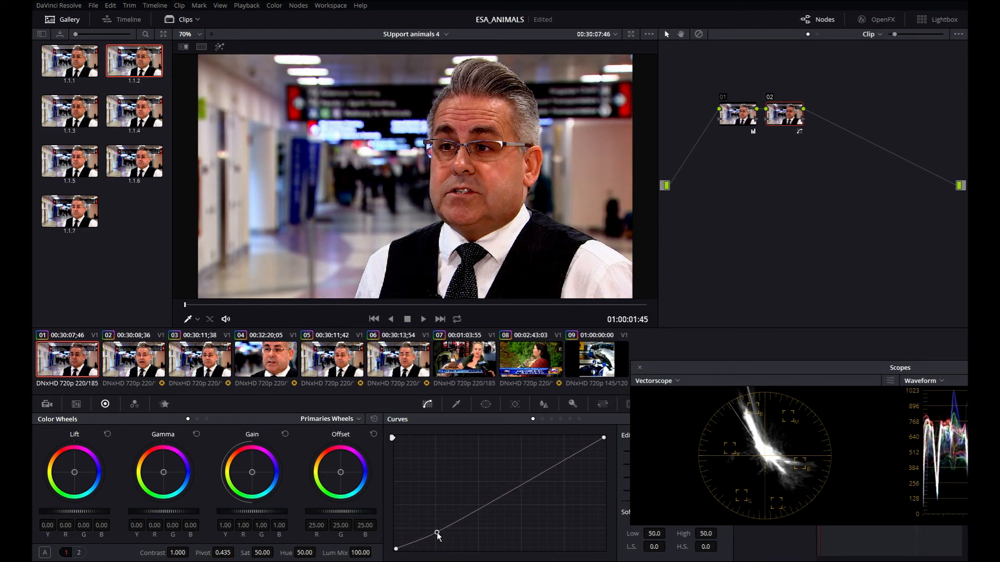
pyautogui.click(553, 466)
pyautogui.moveTo(553, 466); pyautogui.dragTo(551, 464)
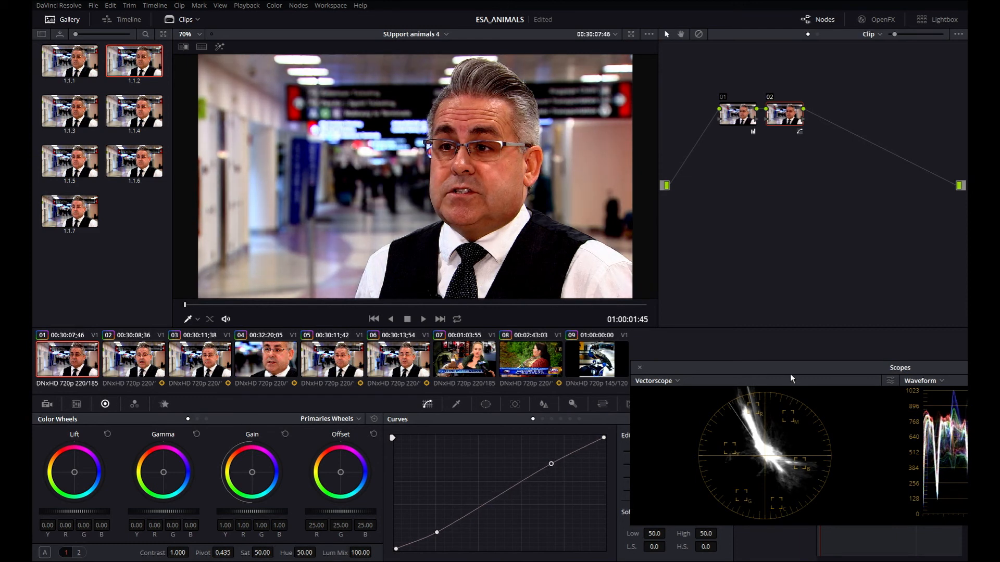
# - Move the Scopes window to examine the full waveform, and select node 01 to review its primary settings
pyautogui.moveTo(790, 376); pyautogui.dragTo(500, 401)
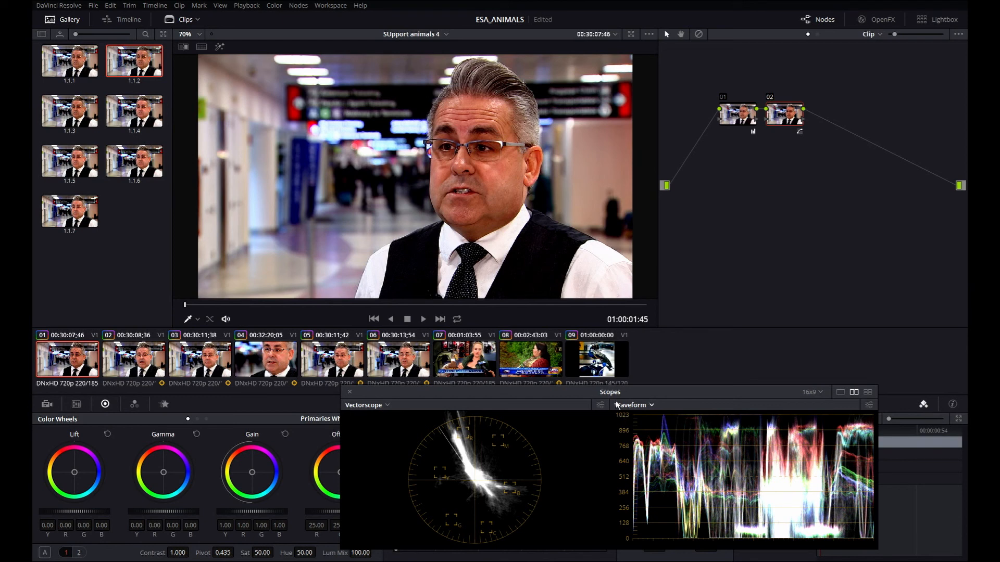
pyautogui.moveTo(616, 396); pyautogui.dragTo(619, 397)
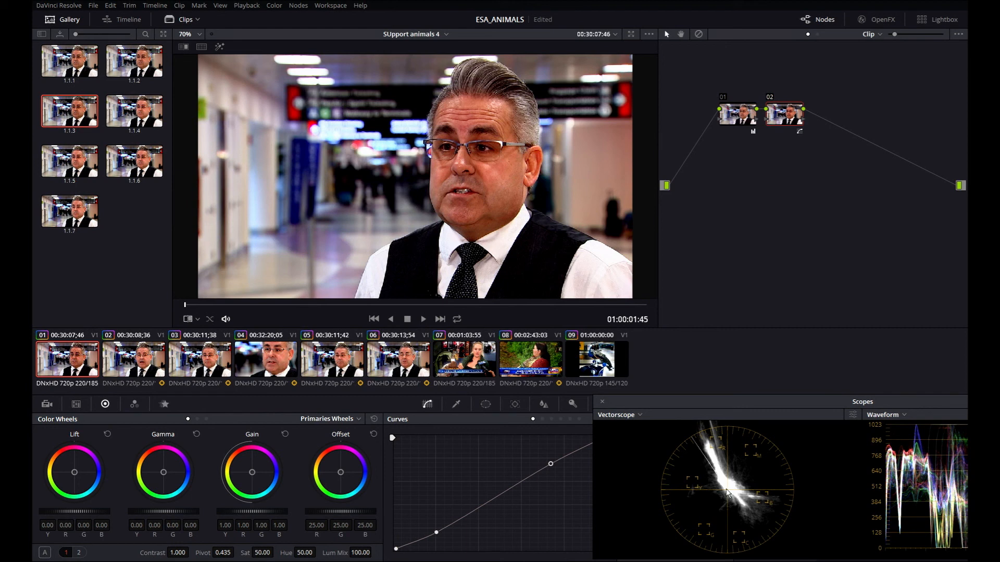
pyautogui.click(738, 108)
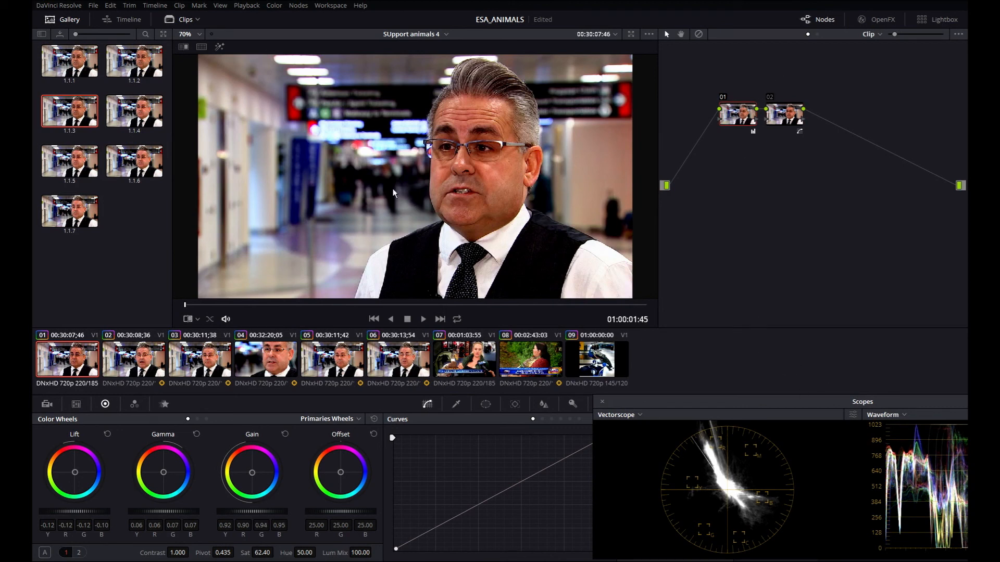
# - Add serial node 03 after node 02 and sample the skin on the man's forehead with the HSL qualifier
pyautogui.click(791, 125)
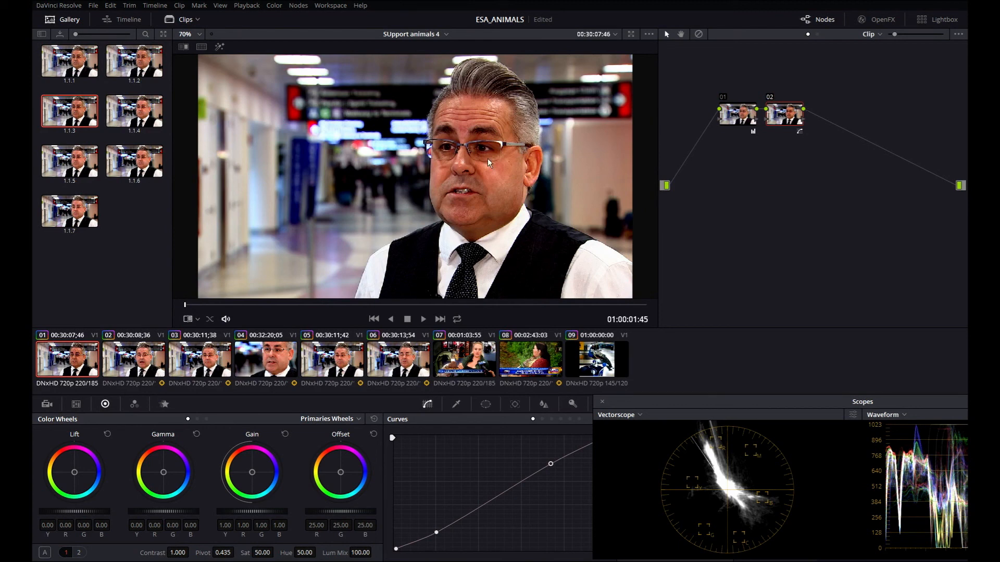
pyautogui.hotkey('alt', 's')
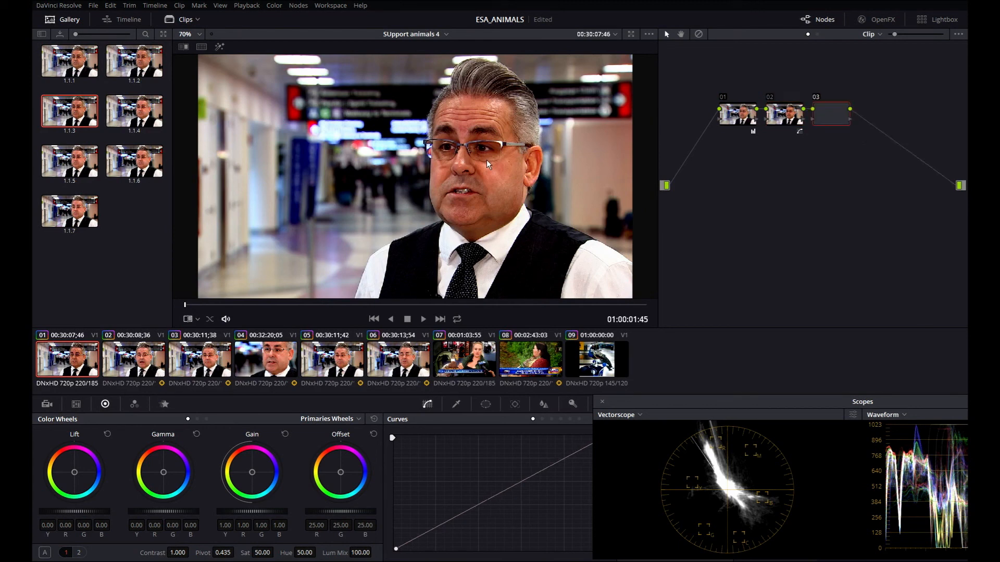
pyautogui.click(456, 404)
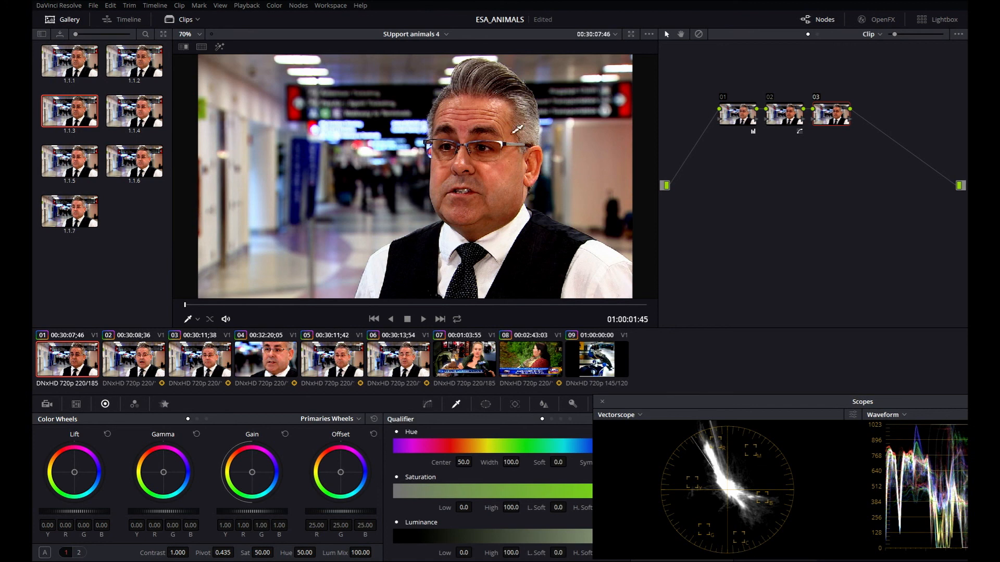
pyautogui.click(480, 122)
pyautogui.moveTo(484, 119)
pyautogui.mouseDown()
pyautogui.moveTo(515, 177)
pyautogui.moveTo(509, 116)
pyautogui.moveTo(474, 110)
pyautogui.mouseUp()
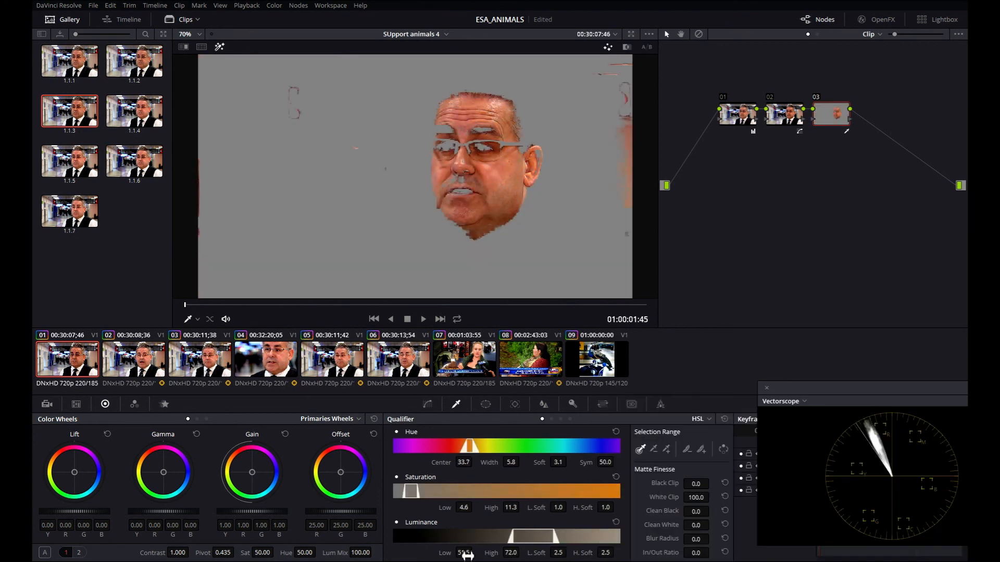
# - Refine the skin qualifier with luminance from 39.6 to 75.9, saturation from 3.0 to 12.7, and a hue width of 7.0
pyautogui.moveTo(467, 554); pyautogui.dragTo(427, 553)
pyautogui.moveTo(519, 558); pyautogui.dragTo(529, 558)
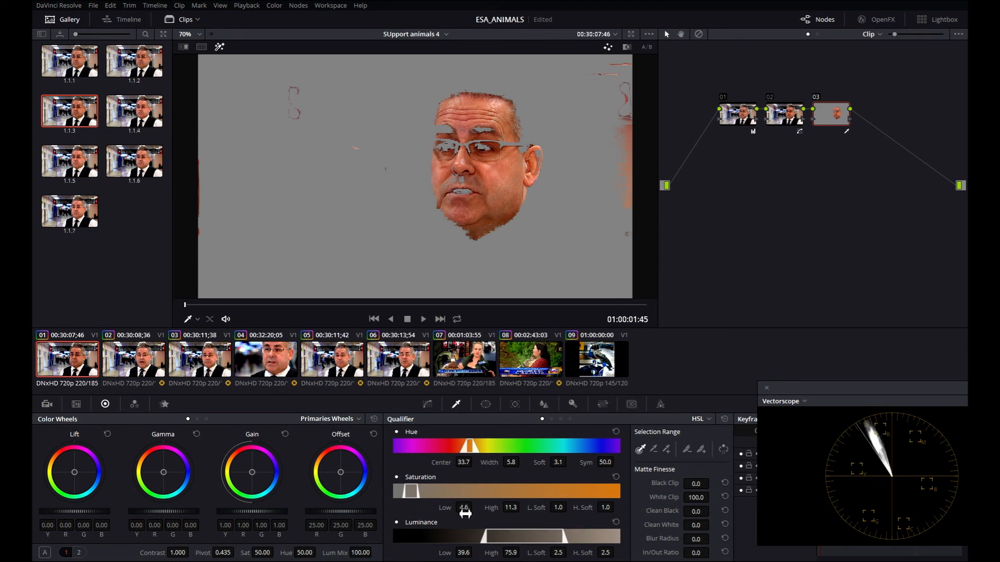
pyautogui.moveTo(464, 512); pyautogui.dragTo(475, 506)
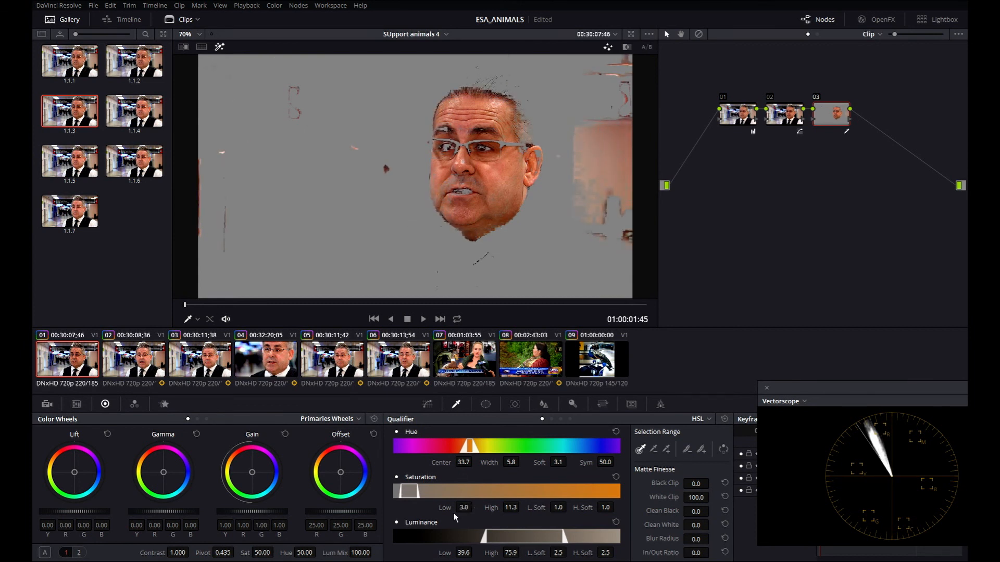
pyautogui.moveTo(511, 509); pyautogui.dragTo(515, 506)
pyautogui.moveTo(470, 463); pyautogui.dragTo(475, 463)
pyautogui.moveTo(464, 463); pyautogui.dragTo(514, 464)
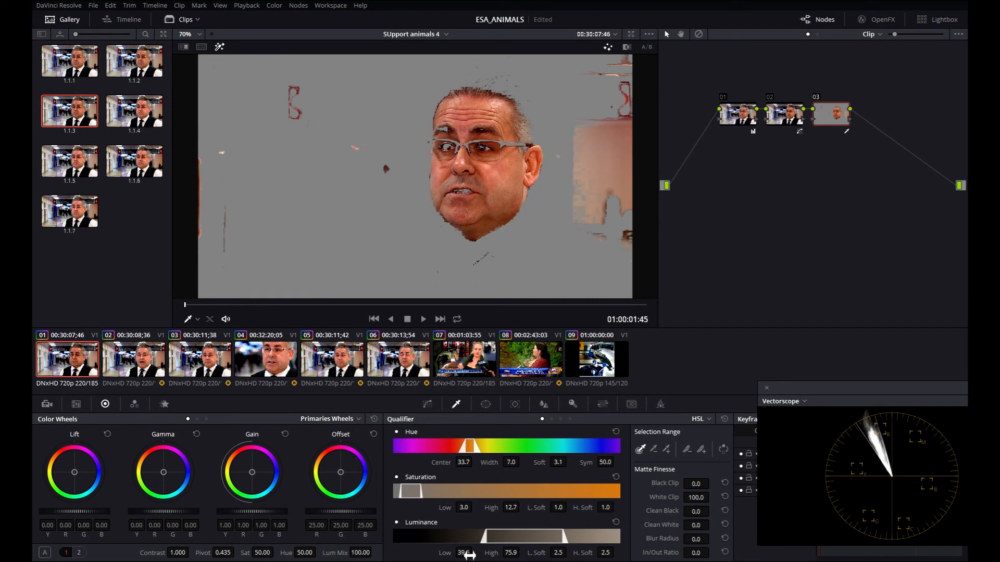
# - Fine-tune the qualifier's low luminance limit and smooth the skin matte with the Clean Black and Blur Radius matte finesse settings
pyautogui.moveTo(464, 553); pyautogui.dragTo(474, 552)
pyautogui.moveTo(696, 512); pyautogui.dragTo(712, 526)
pyautogui.moveTo(712, 538); pyautogui.dragTo(711, 538)
# - Add a circular window on node 03 and fit it around the man's face with aspect 32.72, pan 52.37 and tilt 50.33
pyautogui.click(485, 404)
pyautogui.moveTo(186, 305); pyautogui.dragTo(53, 314)
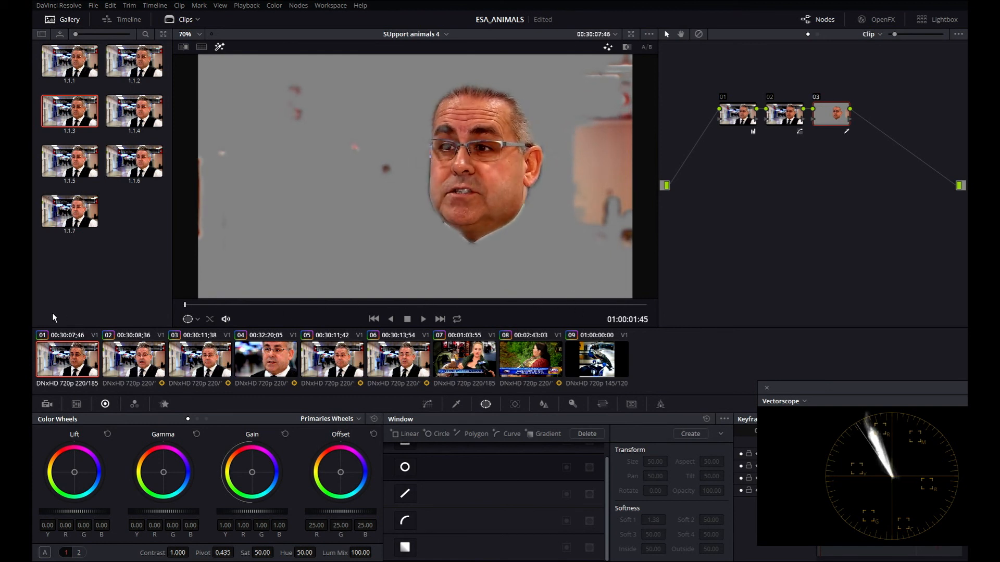
pyautogui.click(405, 467)
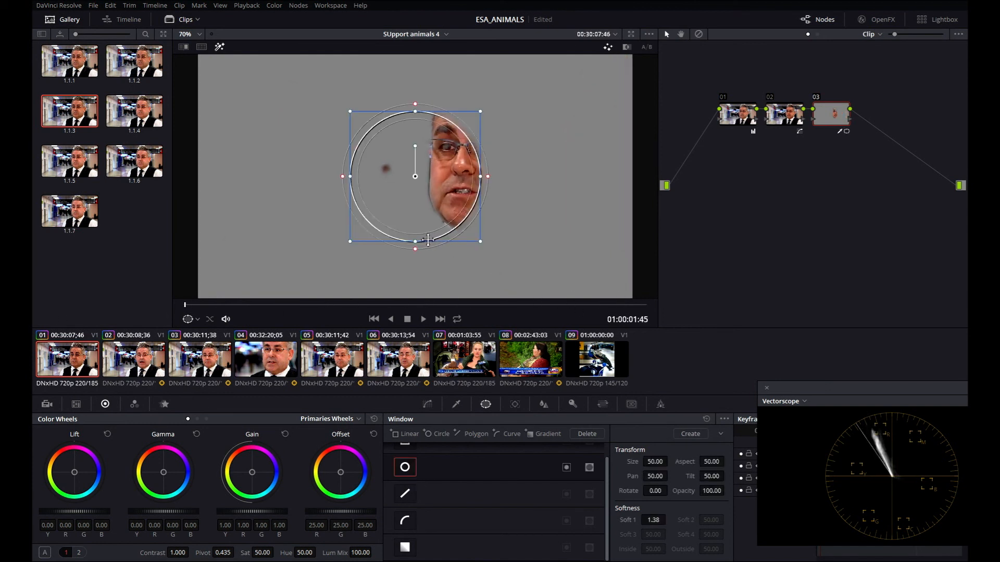
pyautogui.moveTo(422, 271); pyautogui.dragTo(423, 288)
pyautogui.moveTo(415, 176); pyautogui.dragTo(478, 168)
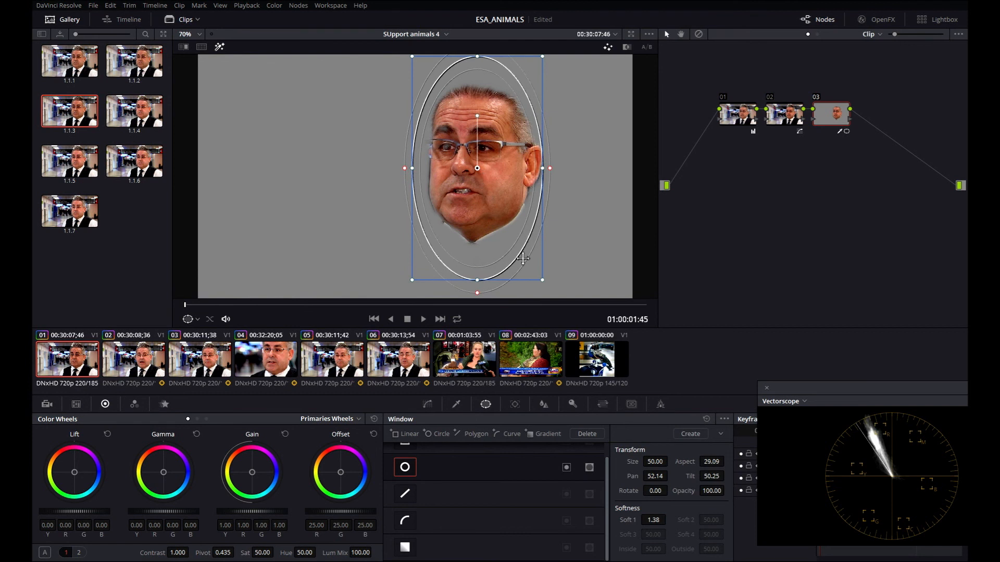
pyautogui.moveTo(482, 286); pyautogui.dragTo(481, 274)
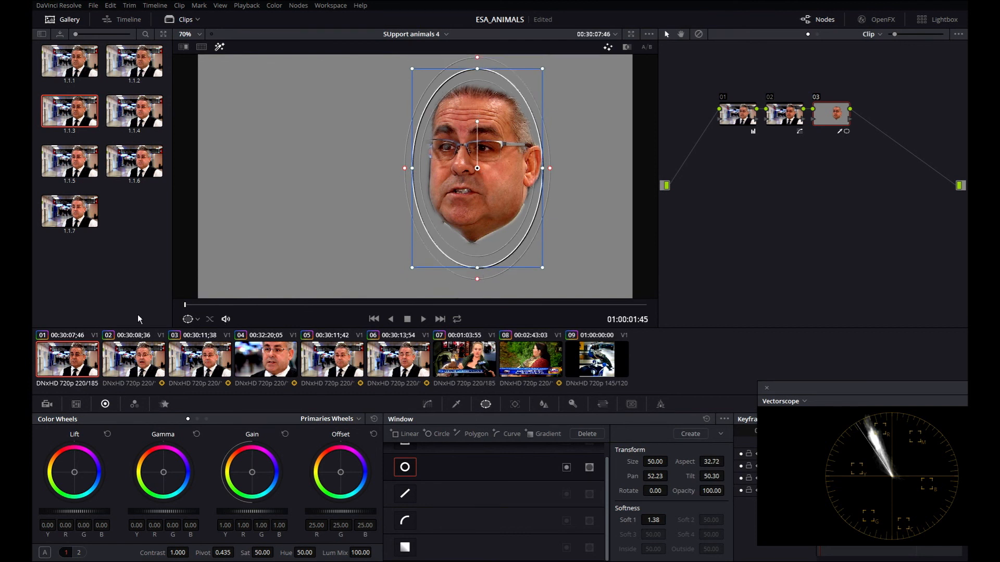
pyautogui.moveTo(185, 306); pyautogui.dragTo(38, 325)
pyautogui.moveTo(475, 179); pyautogui.dragTo(479, 178)
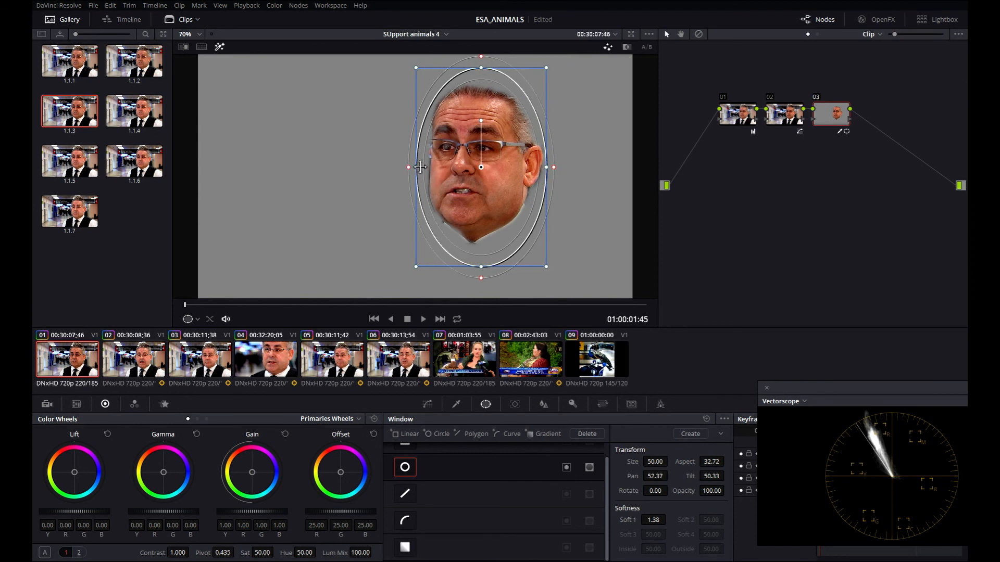
pyautogui.moveTo(184, 307); pyautogui.dragTo(621, 323)
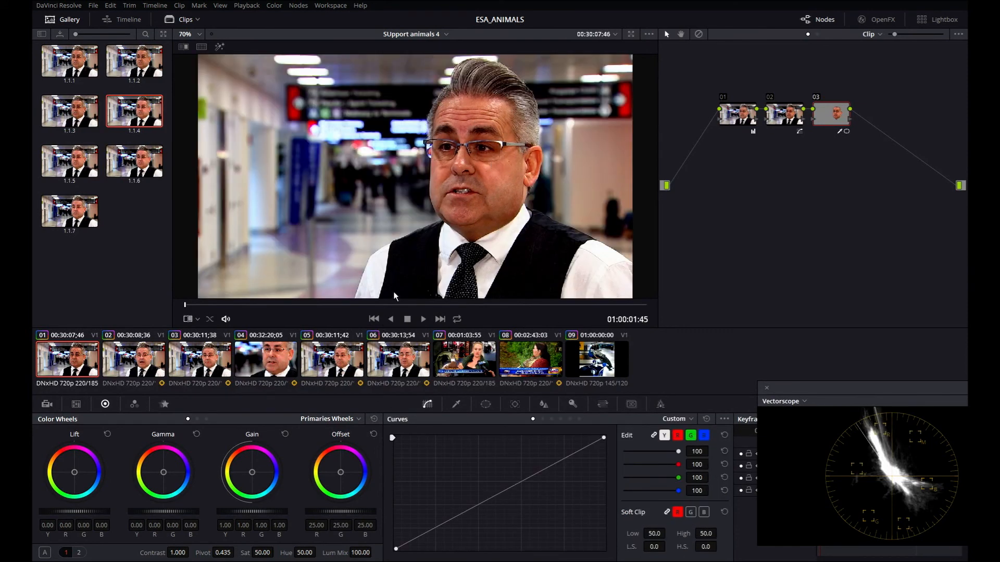
# - Turn on loop playback and toggle node 03 off and on to compare the skin adjustment
pyautogui.click(458, 319)
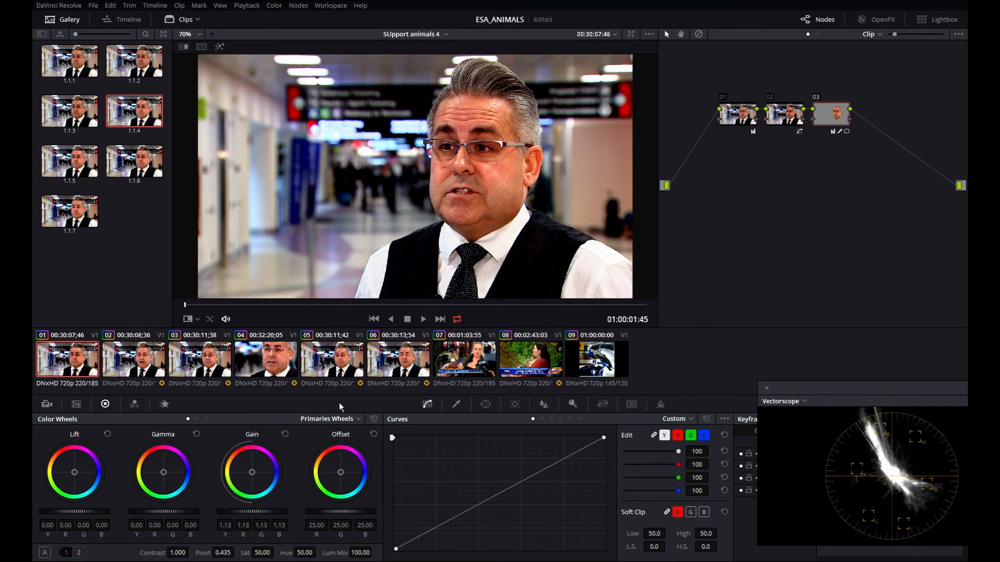
pyautogui.hotkey('ctrl', 'd')
pyautogui.hotkey('ctrl', 'd')
# - Highlight node 03's isolated face in the viewer and turn off the vectorscope's 2x zoom
pyautogui.click(185, 48)
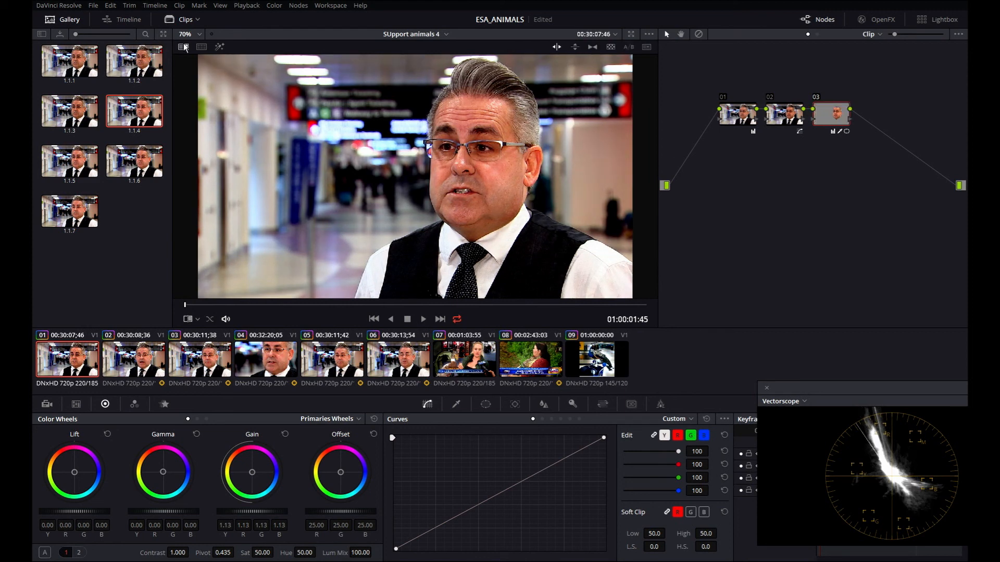
pyautogui.click(220, 46)
pyautogui.scroll(5, 423, 161)
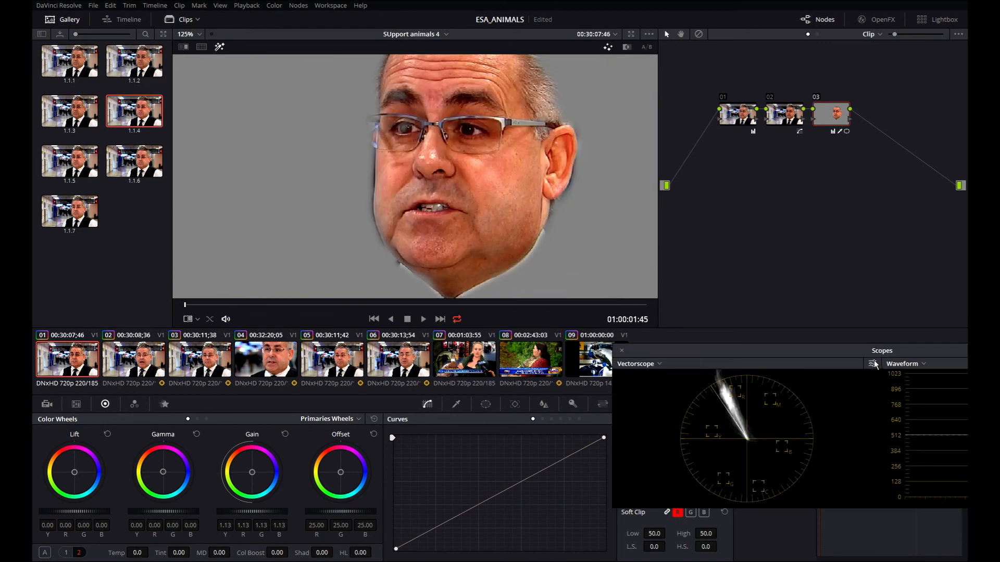
pyautogui.click(873, 363)
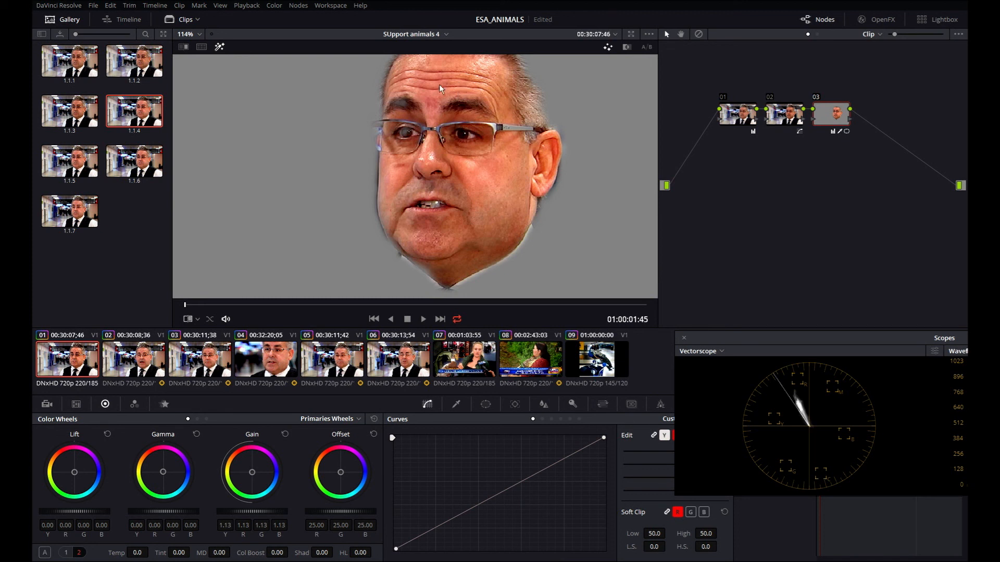
# - Shift the skin point on node 03's Hue Vs Hue curve to input hue 264.76 with hue rotate 3.21, and turn off the highlight
pyautogui.click(542, 419)
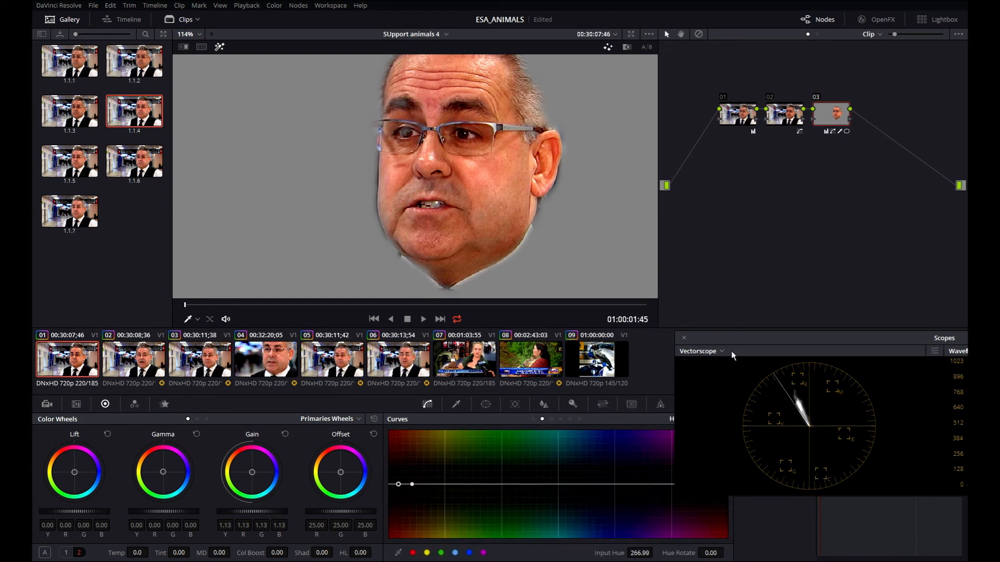
pyautogui.moveTo(781, 345); pyautogui.dragTo(847, 356)
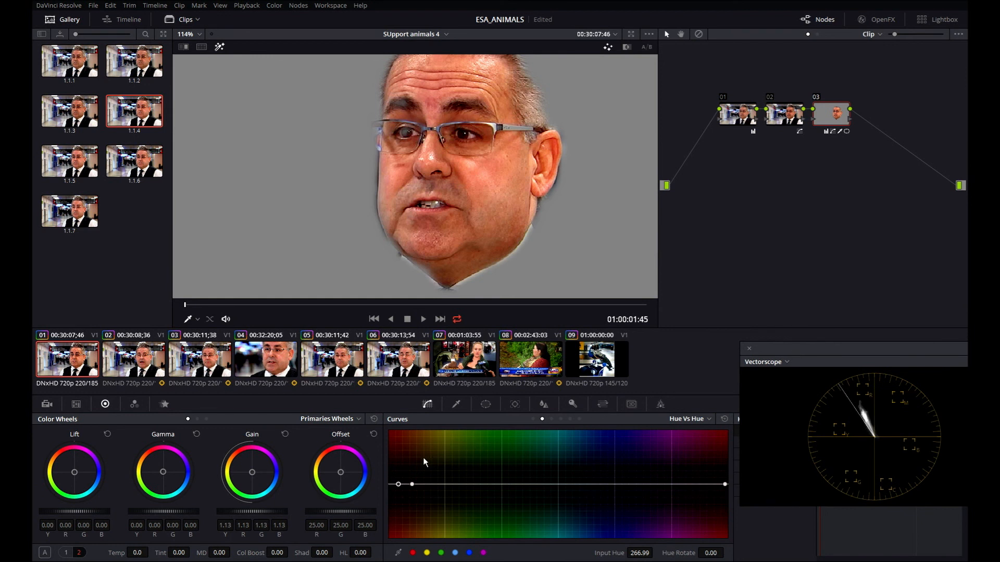
pyautogui.moveTo(868, 343); pyautogui.dragTo(742, 321)
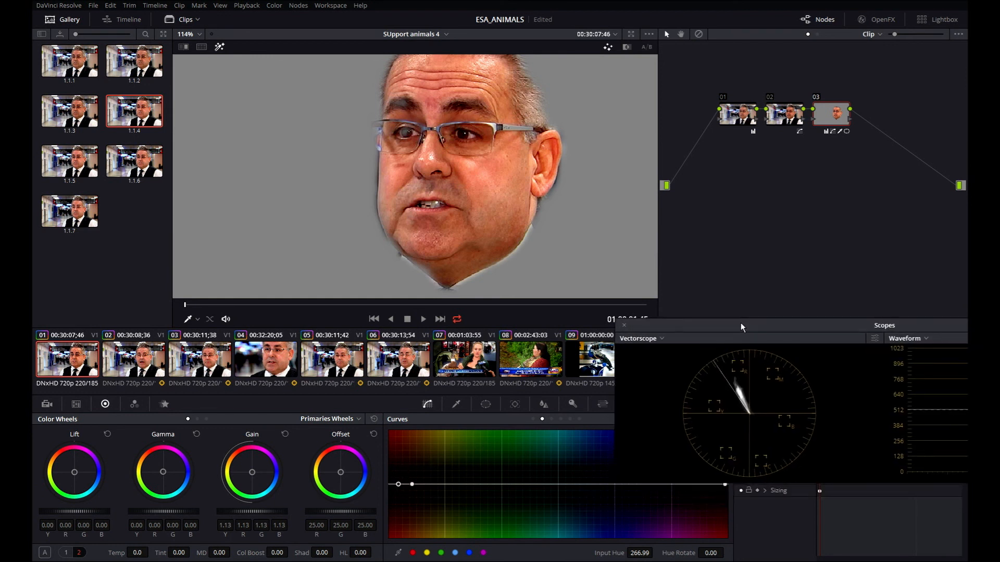
pyautogui.moveTo(400, 488); pyautogui.dragTo(397, 484)
pyautogui.hotkey('shift', 'h')
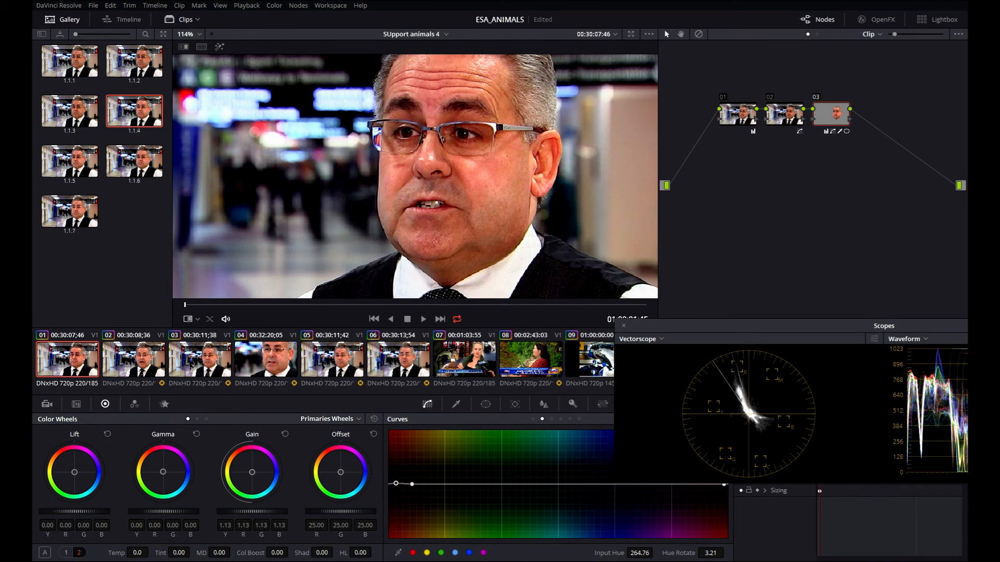
# - Set node 03's saturation to 45.80 and its midtone detail to -28.00, using the image wipe to judge the skin softening
pyautogui.click(66, 552)
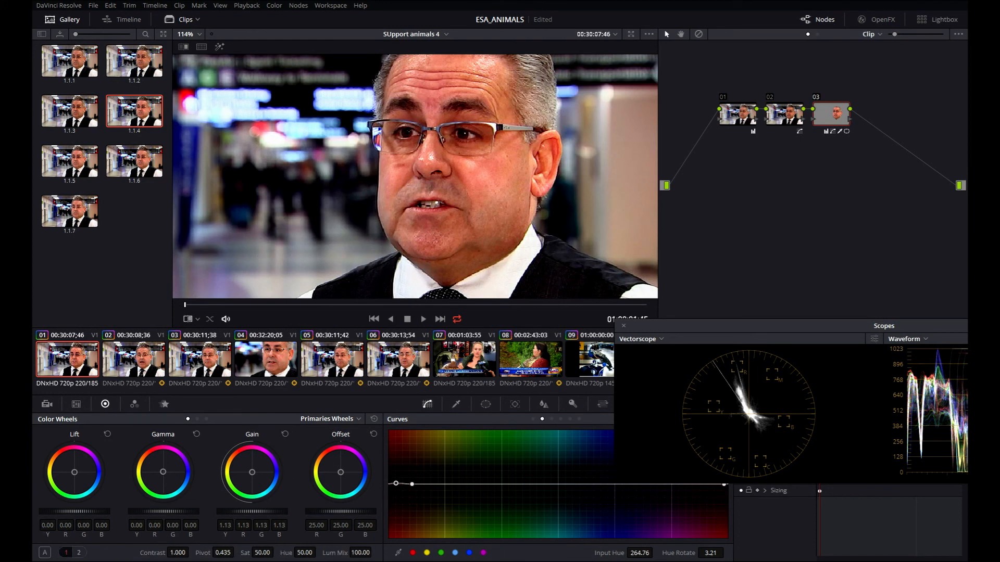
pyautogui.moveTo(276, 553); pyautogui.dragTo(263, 554)
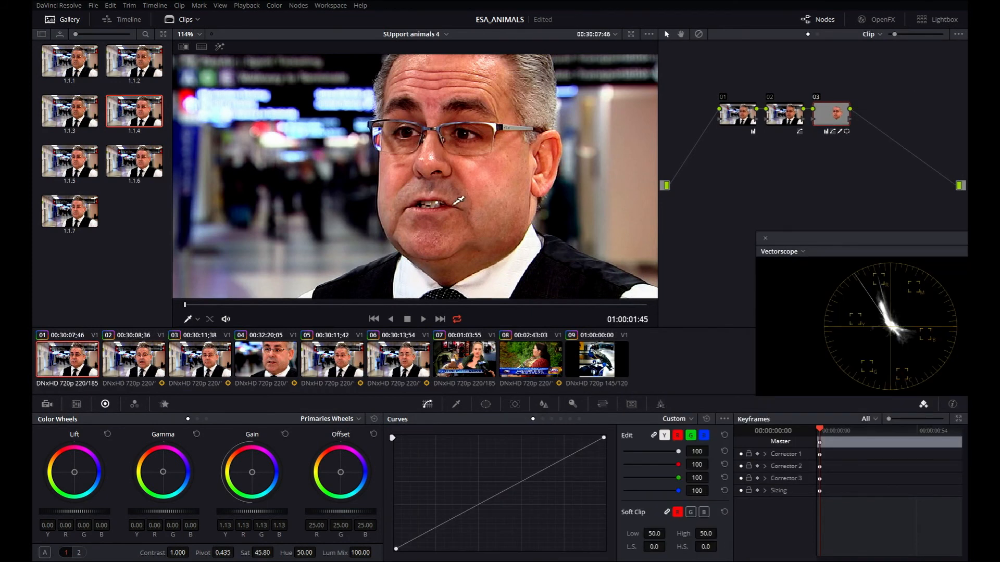
pyautogui.click(79, 552)
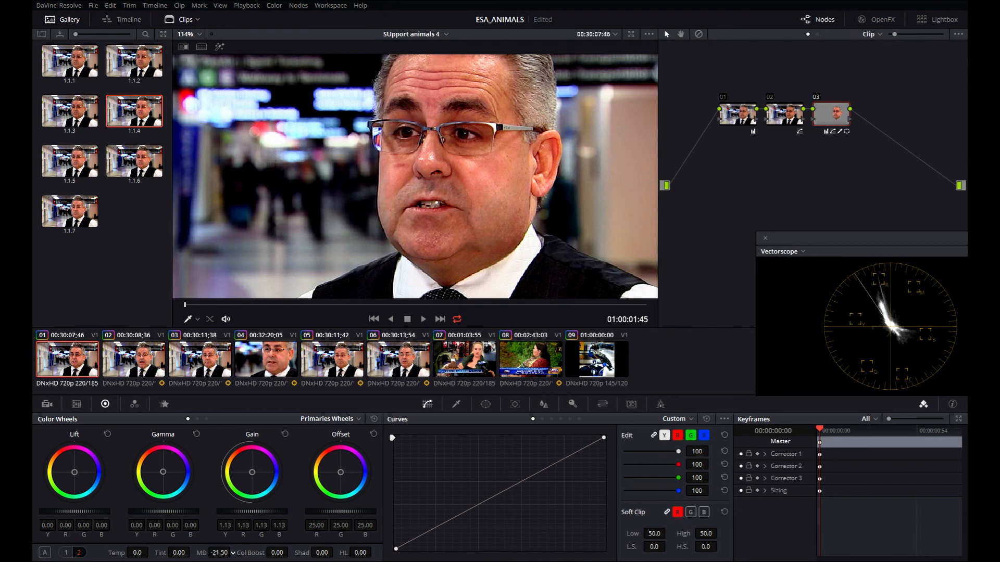
pyautogui.moveTo(222, 558); pyautogui.dragTo(221, 552)
pyautogui.click(184, 48)
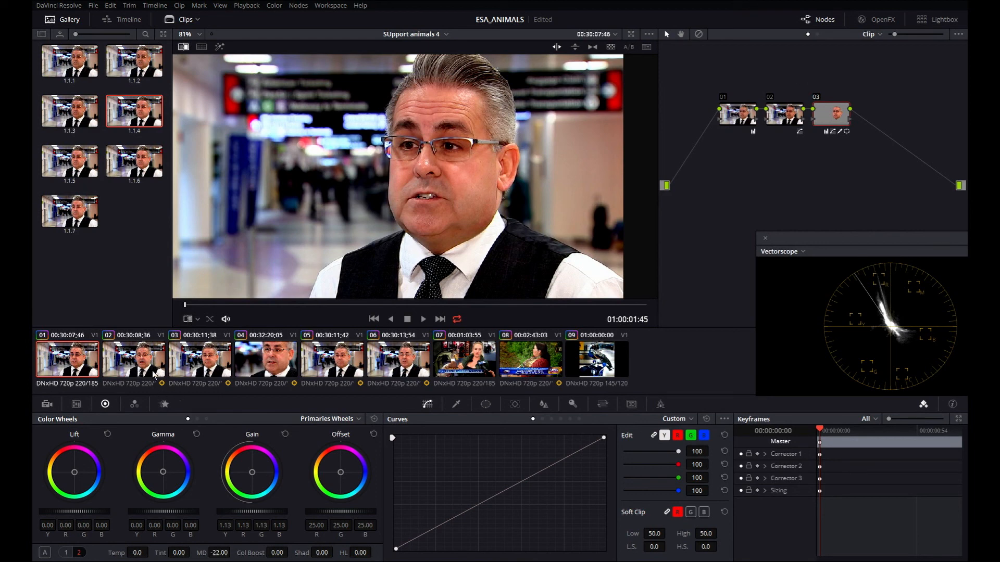
pyautogui.click(149, 373)
pyautogui.click(81, 370)
pyautogui.moveTo(233, 551); pyautogui.dragTo(236, 551)
# - Turn off the image wipe and toggle the whole grade off and on to compare it with the original clip
pyautogui.click(185, 48)
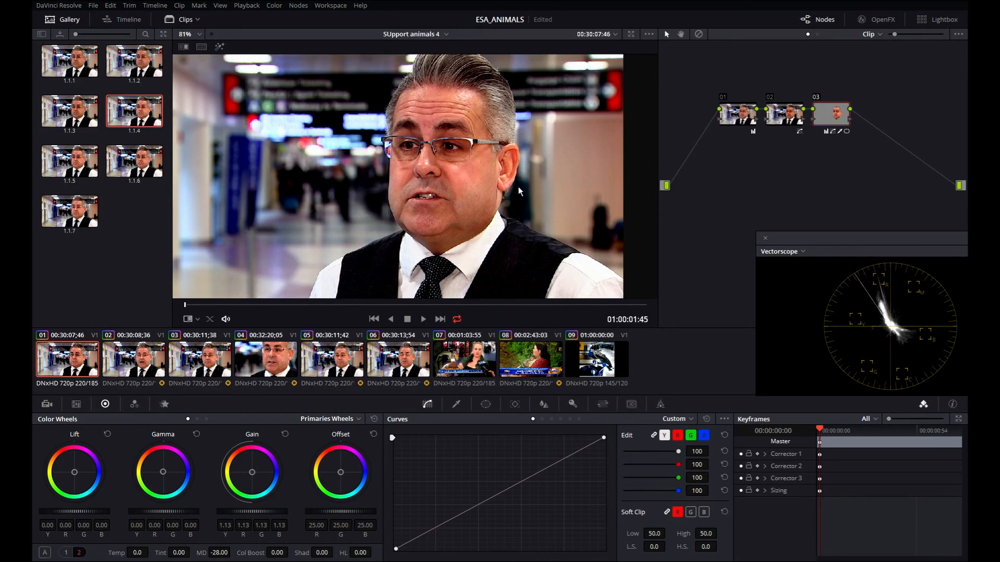
pyautogui.hotkey('alt', 'd')
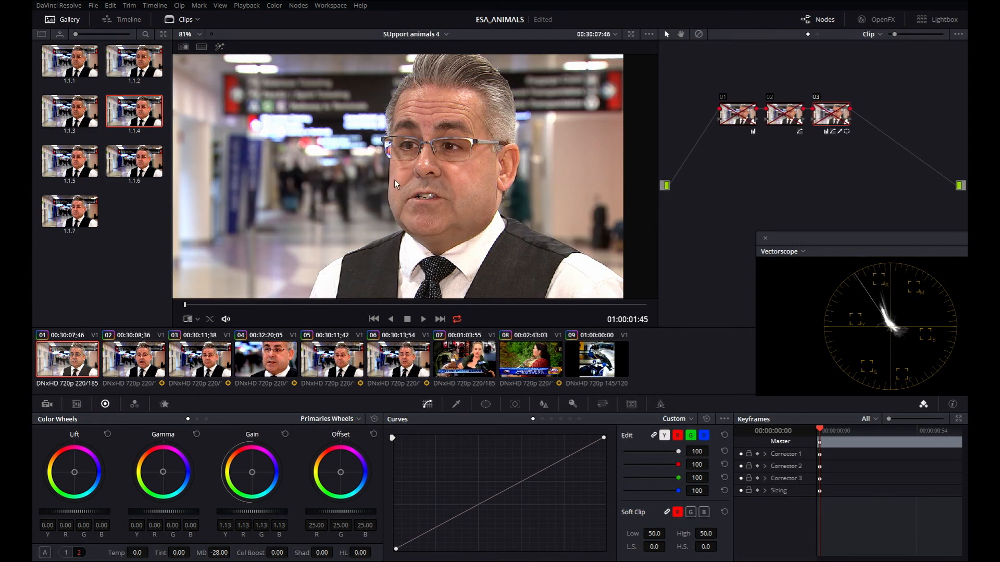
pyautogui.hotkey('alt', 'd')
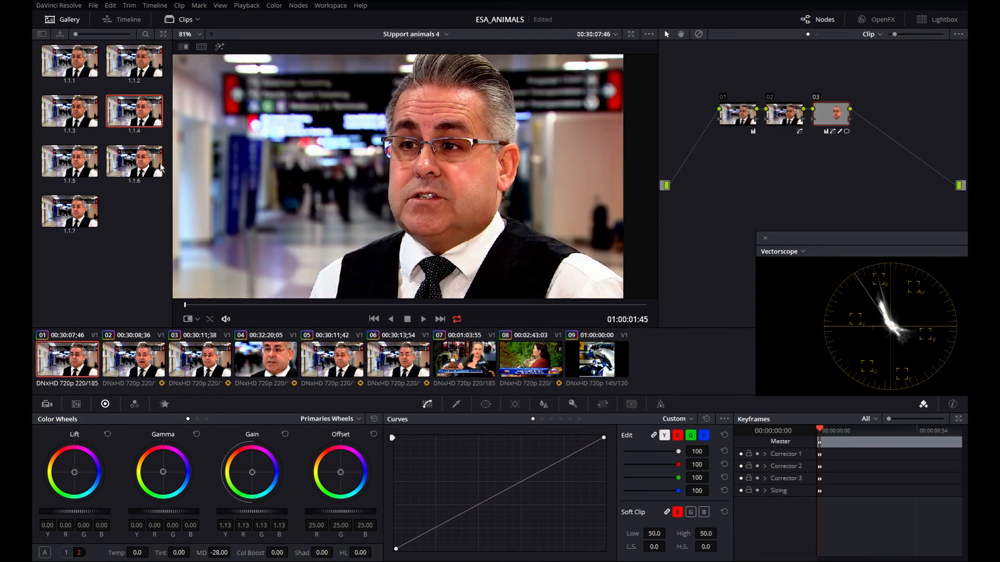
# - Add serial node 04 and apply the LEft Interview window preset to it
pyautogui.hotkey('alt', 's')
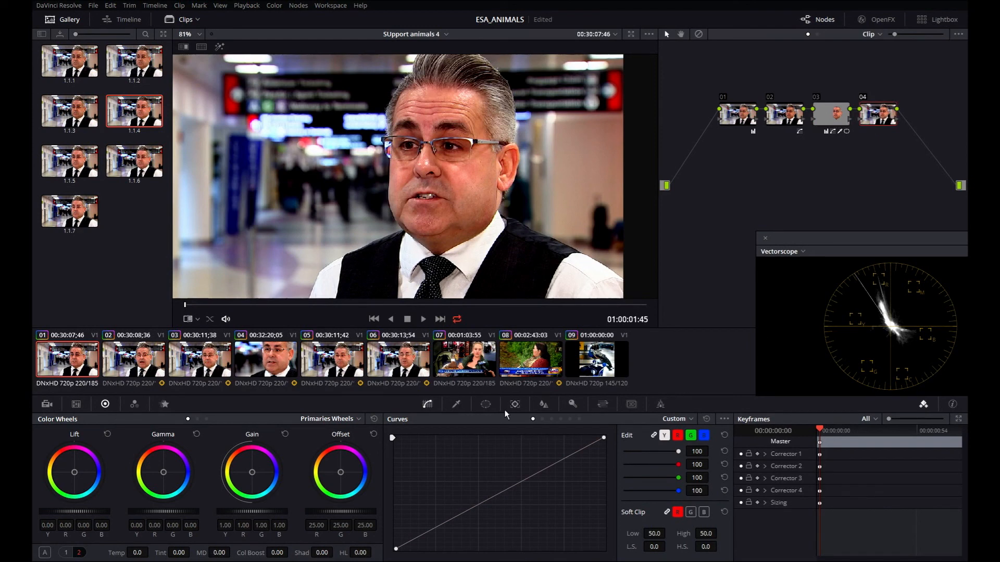
pyautogui.click(486, 404)
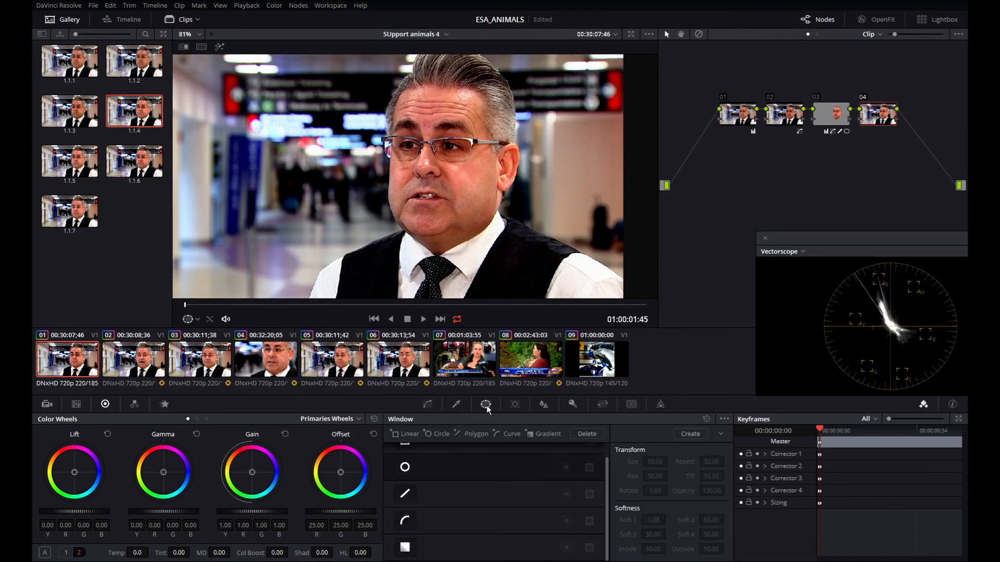
pyautogui.click(721, 435)
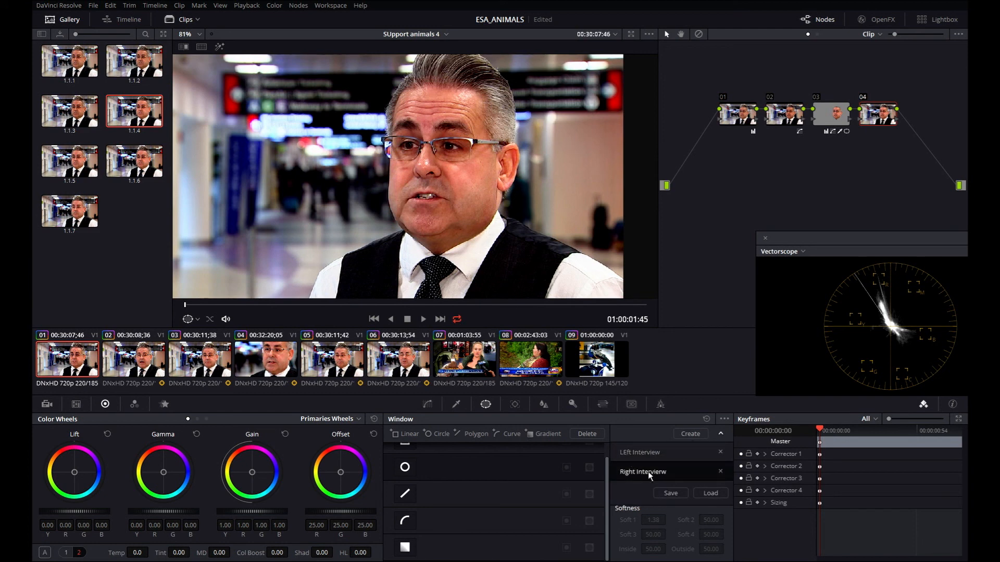
pyautogui.click(632, 459)
pyautogui.scroll(-3, 375, 180)
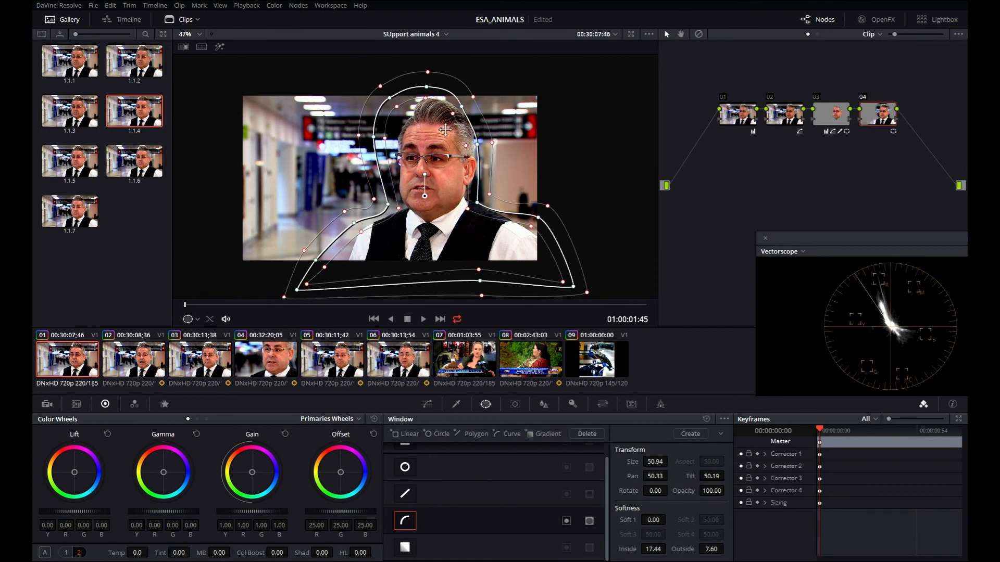
# - Tighten the curve window's points around the man's shoulder, neck and the side of his head
pyautogui.moveTo(315, 260); pyautogui.dragTo(333, 270)
pyautogui.moveTo(388, 205); pyautogui.dragTo(391, 204)
pyautogui.moveTo(374, 138); pyautogui.dragTo(384, 139)
pyautogui.moveTo(389, 99); pyautogui.dragTo(401, 104)
pyautogui.moveTo(479, 202); pyautogui.dragTo(480, 201)
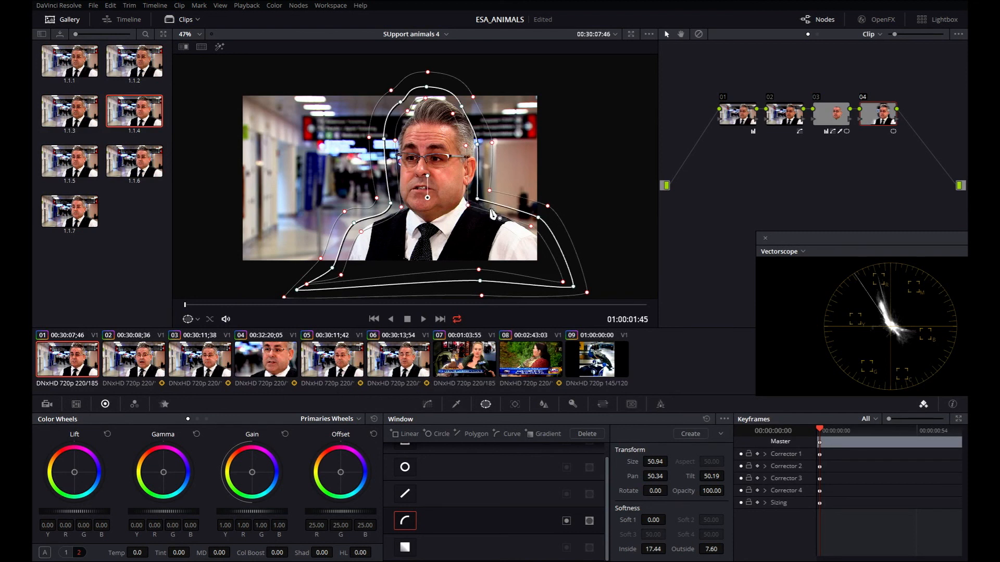
# - Undo the last window point moves and refit the upper contour around the man's head and hair
pyautogui.hotkey('ctrl', 'z')
pyautogui.hotkey('ctrl', 'z')
pyautogui.hotkey('ctrl', 'z')
pyautogui.hotkey('ctrl', 'z')
pyautogui.hotkey('ctrl', 'z')
pyautogui.moveTo(478, 145); pyautogui.dragTo(488, 148)
pyautogui.moveTo(462, 106); pyautogui.dragTo(469, 107)
pyautogui.moveTo(426, 87); pyautogui.dragTo(386, 151)
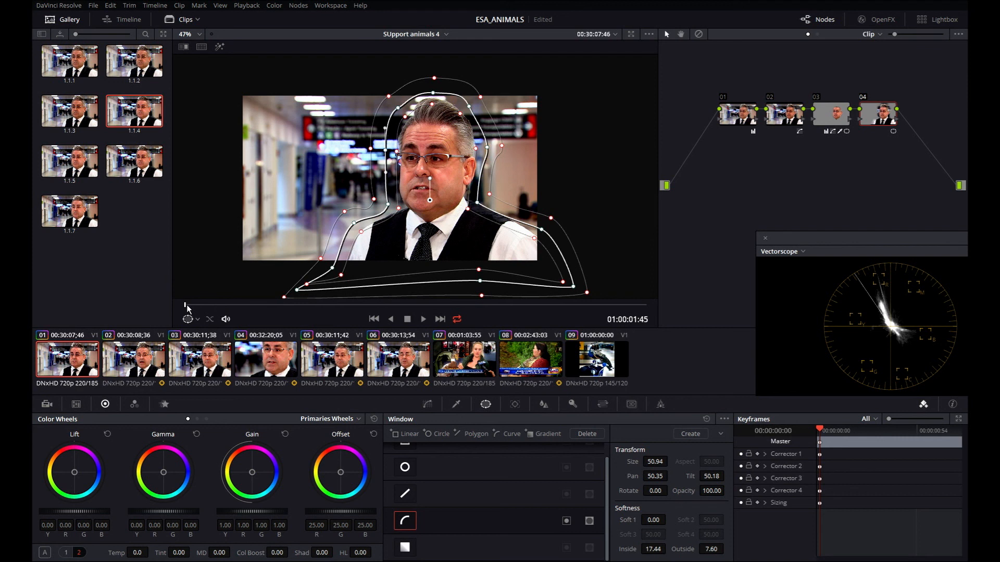
pyautogui.moveTo(186, 306); pyautogui.dragTo(491, 316)
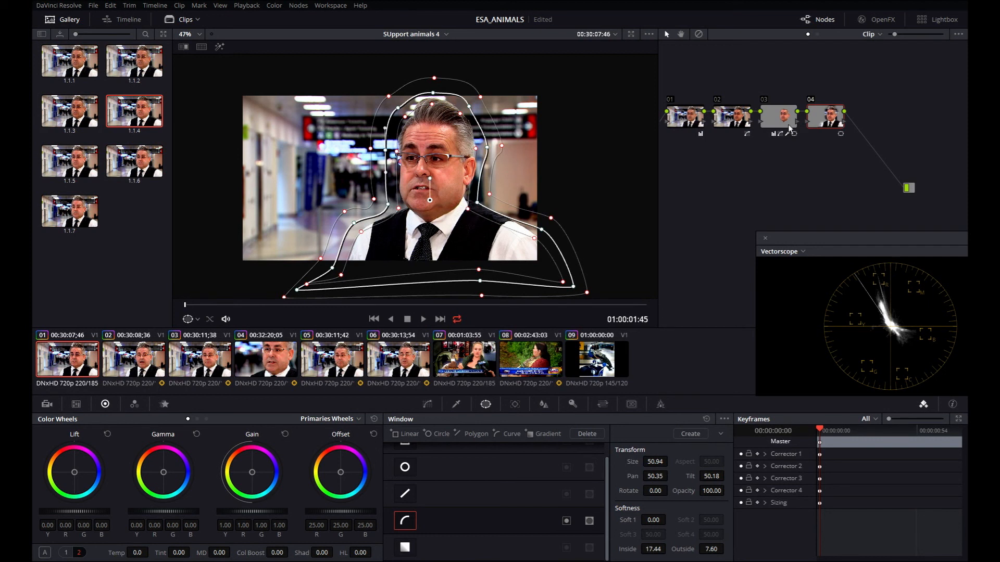
# - Add an outside node after node 04 to grade the background separately from the man
pyautogui.rightClick(819, 118)
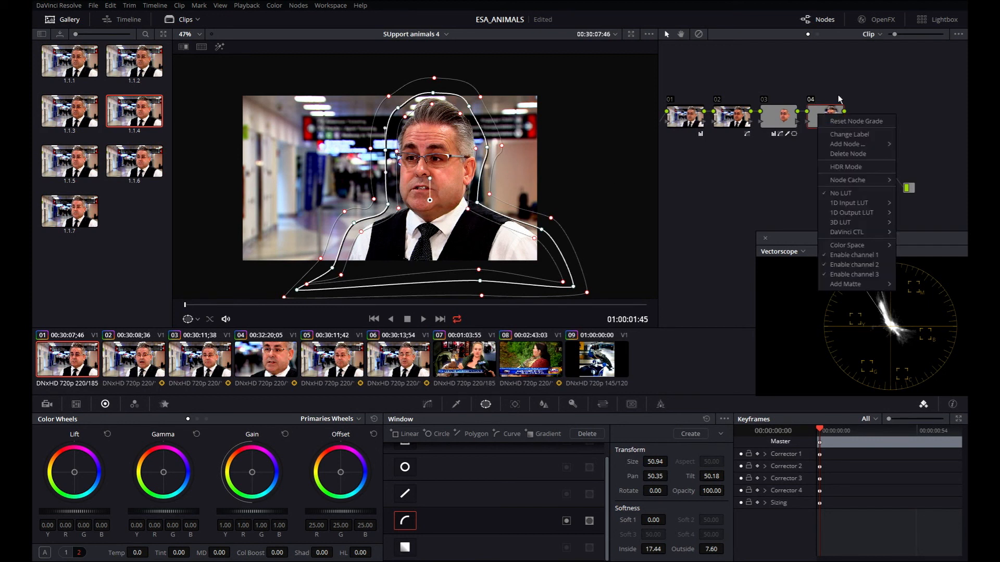
pyautogui.moveTo(841, 144)
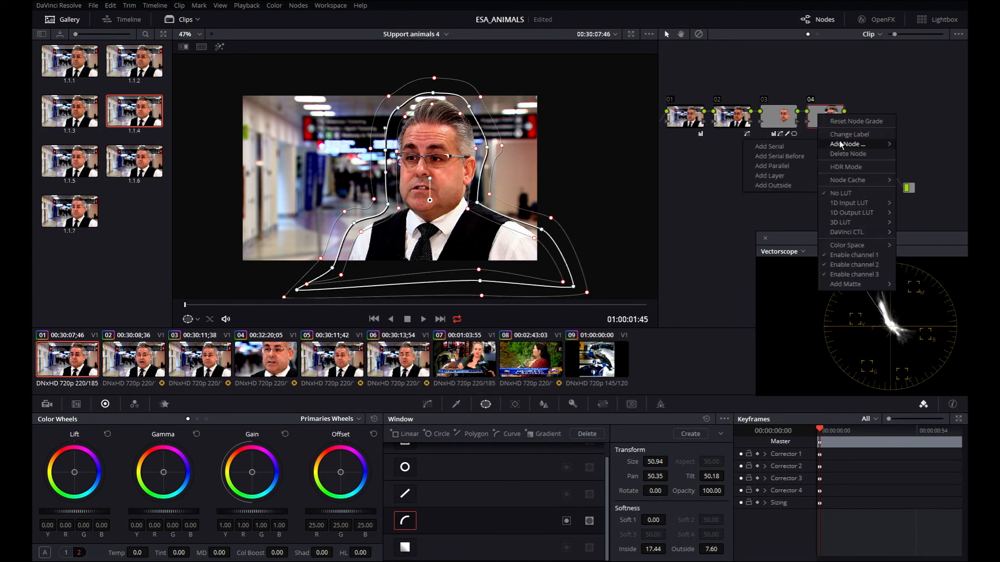
pyautogui.click(773, 185)
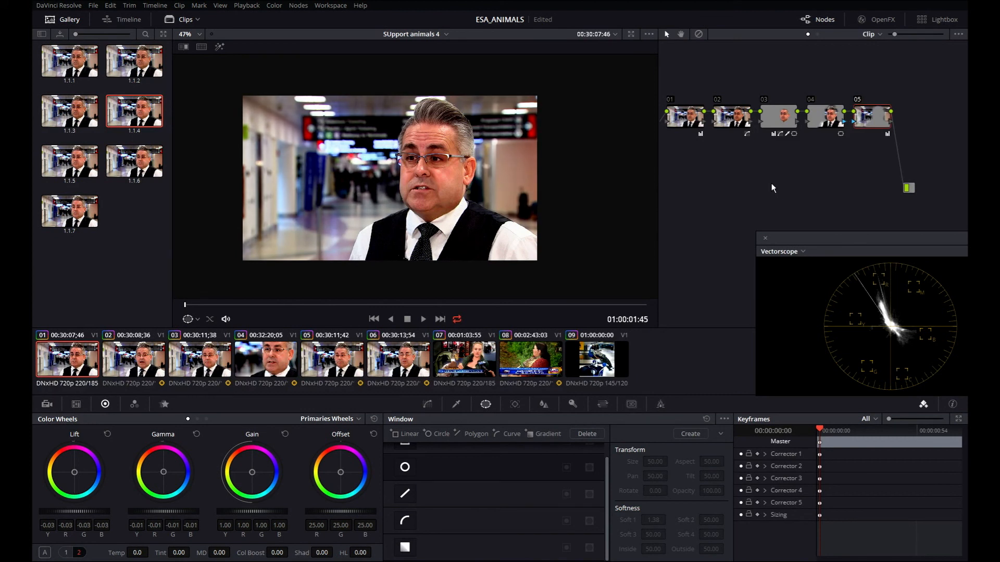
# - Darken the background on node 05 with a slight shadow dip in the custom curve and gain at 0.95
pyautogui.scroll(2, 446, 156)
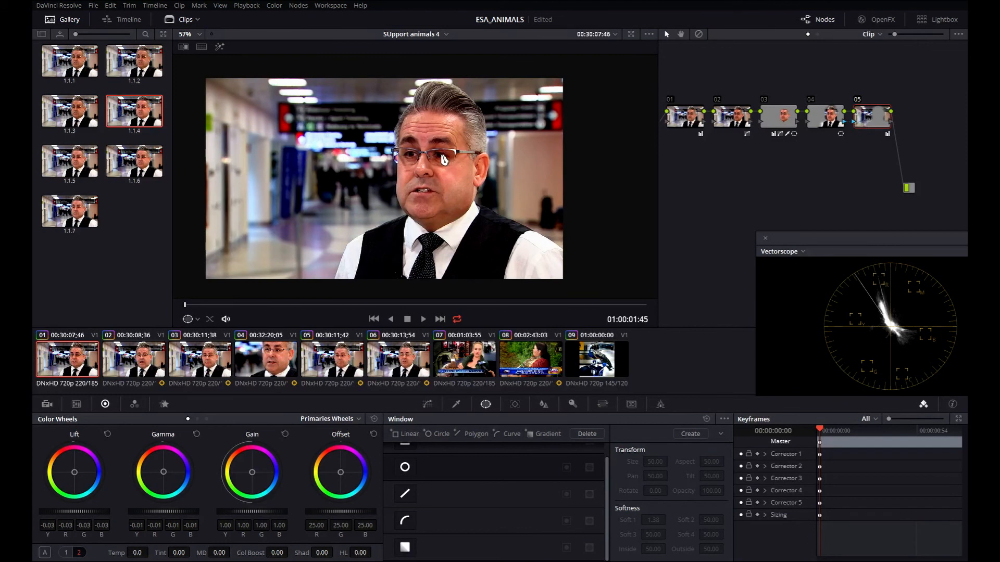
pyautogui.click(428, 405)
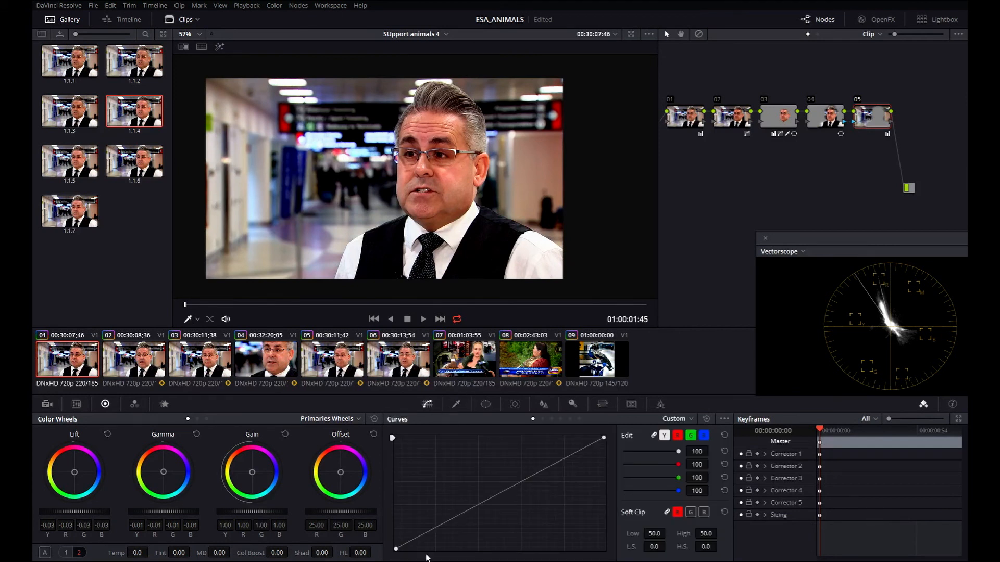
pyautogui.moveTo(431, 531); pyautogui.dragTo(436, 558)
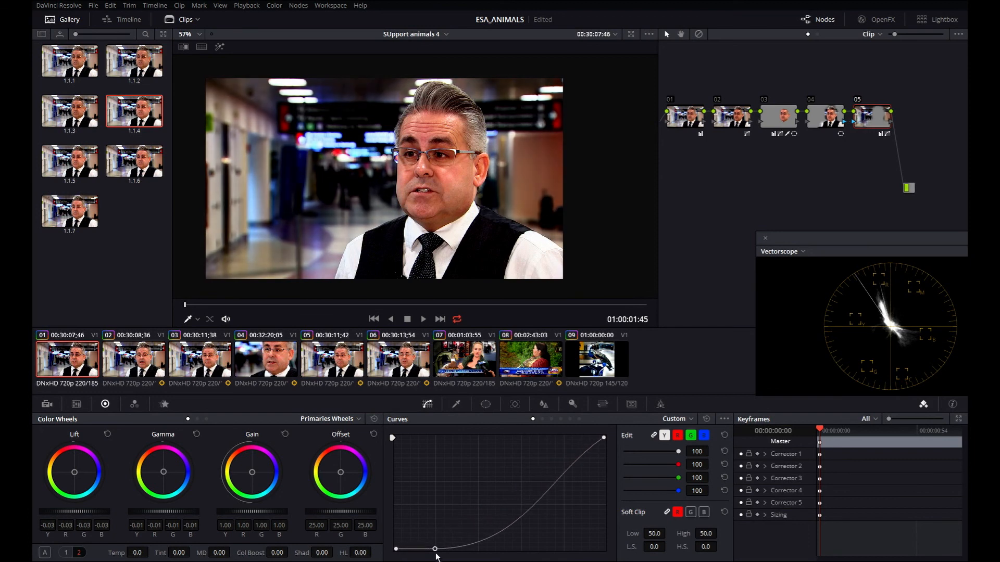
pyautogui.moveTo(436, 558); pyautogui.dragTo(432, 537)
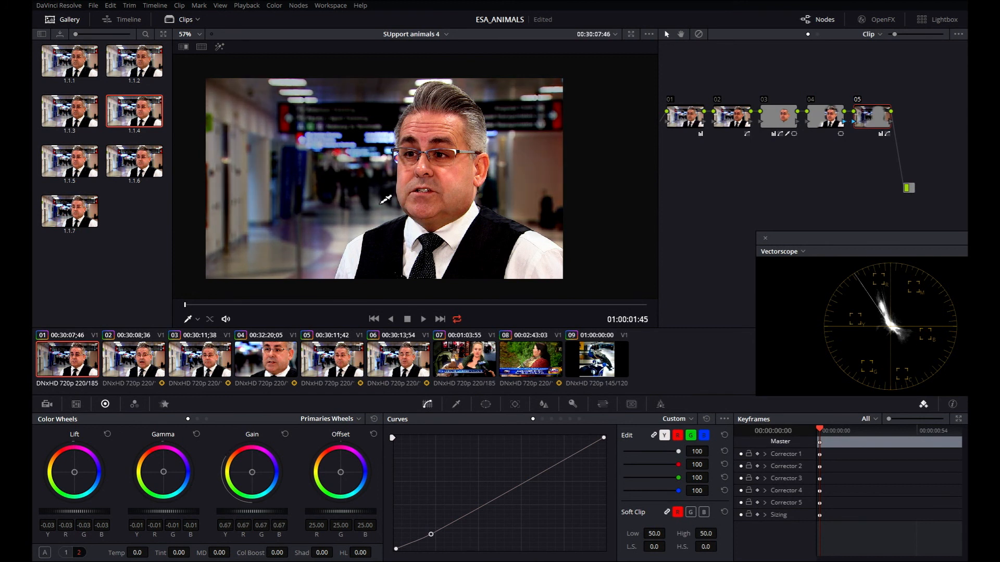
pyautogui.hotkey('ctrl', 'z')
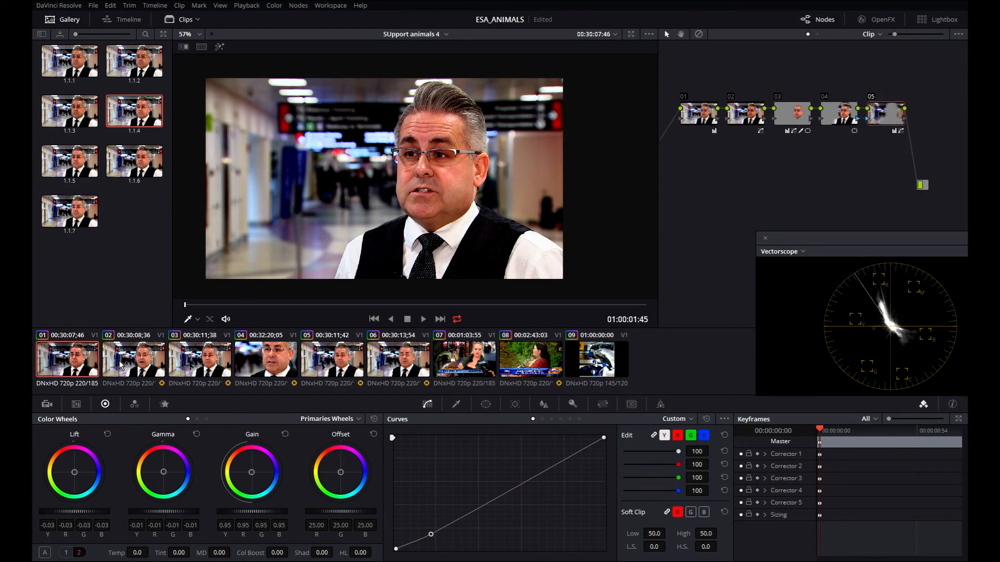
# - Compare the finished grade with the ungraded clip by toggling all nodes off and on
pyautogui.click(184, 47)
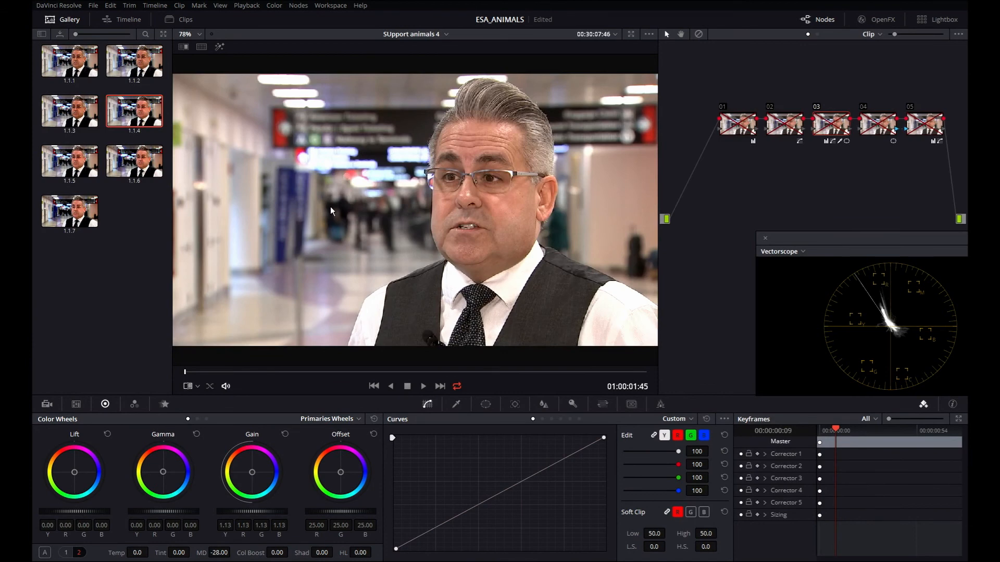
pyautogui.hotkey('shift', 'd')
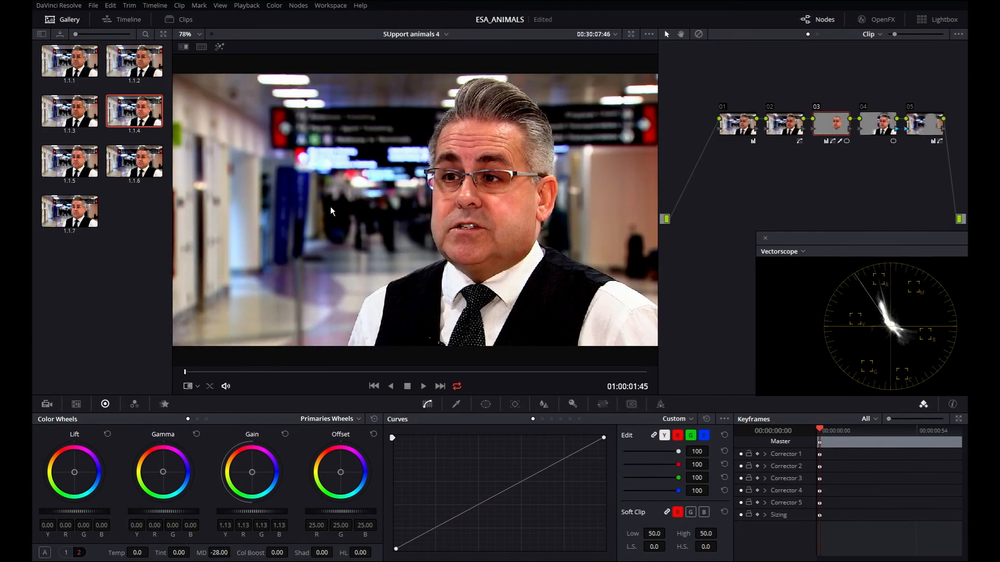
pyautogui.hotkey('shift', 'd')
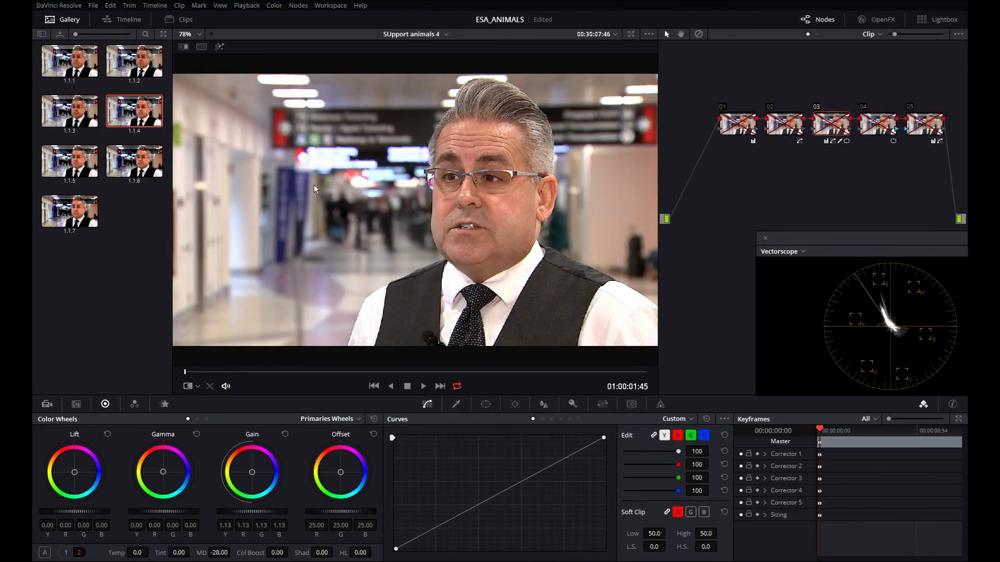
pyautogui.hotkey('shift', 'd')
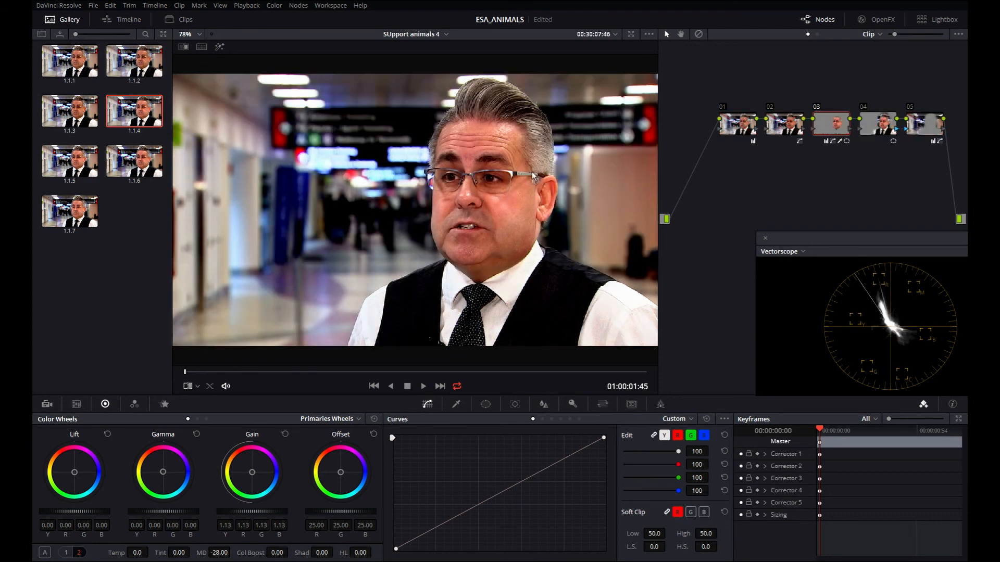
pyautogui.moveTo(592, 171); pyautogui.dragTo(531, 182)
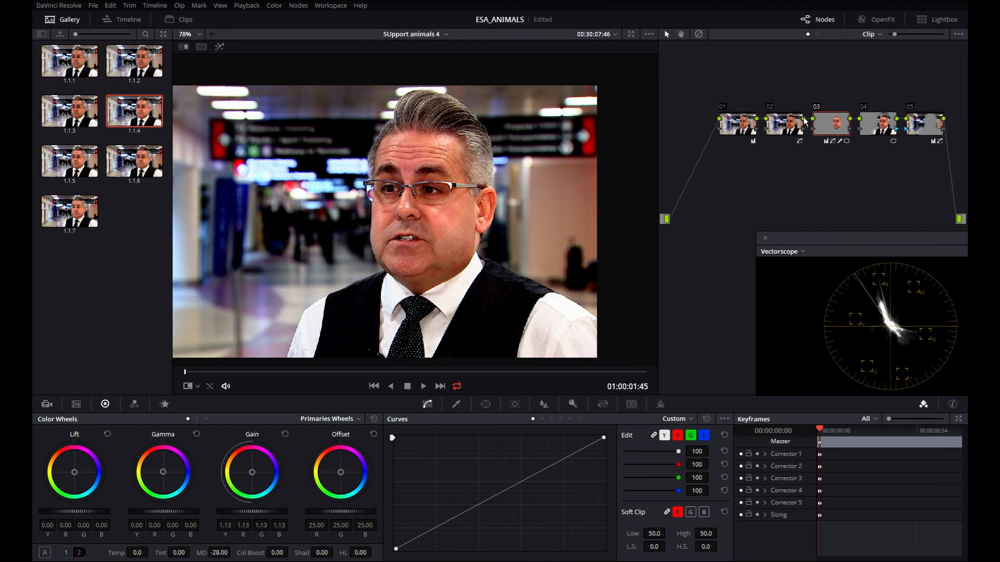
# - Select node 03 and highlight its isolated skin area, with the face enlarged for inspection
pyautogui.click(826, 119)
pyautogui.hotkey('shift', 'h')
pyautogui.scroll(5, 522, 225)
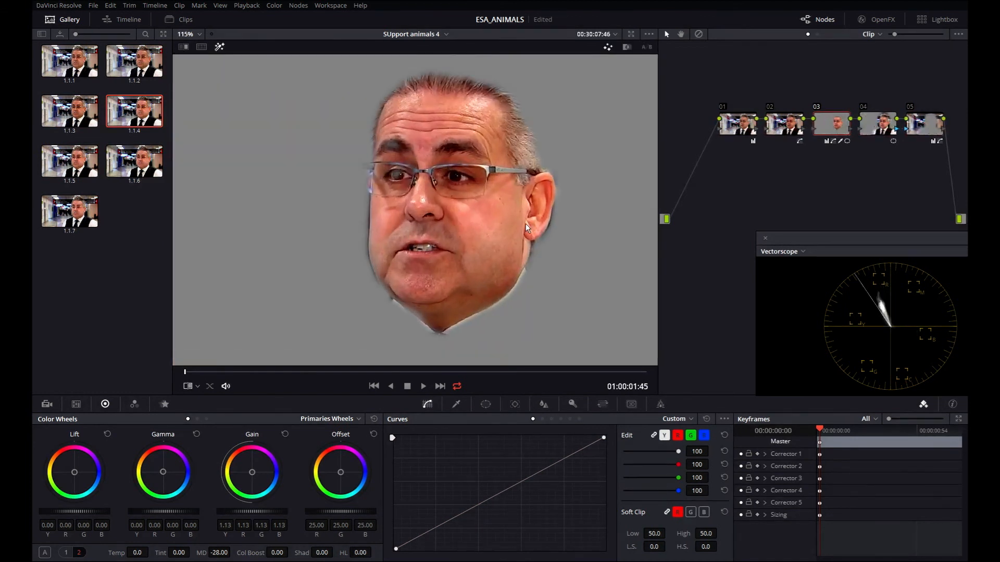
pyautogui.moveTo(541, 193); pyautogui.dragTo(474, 235)
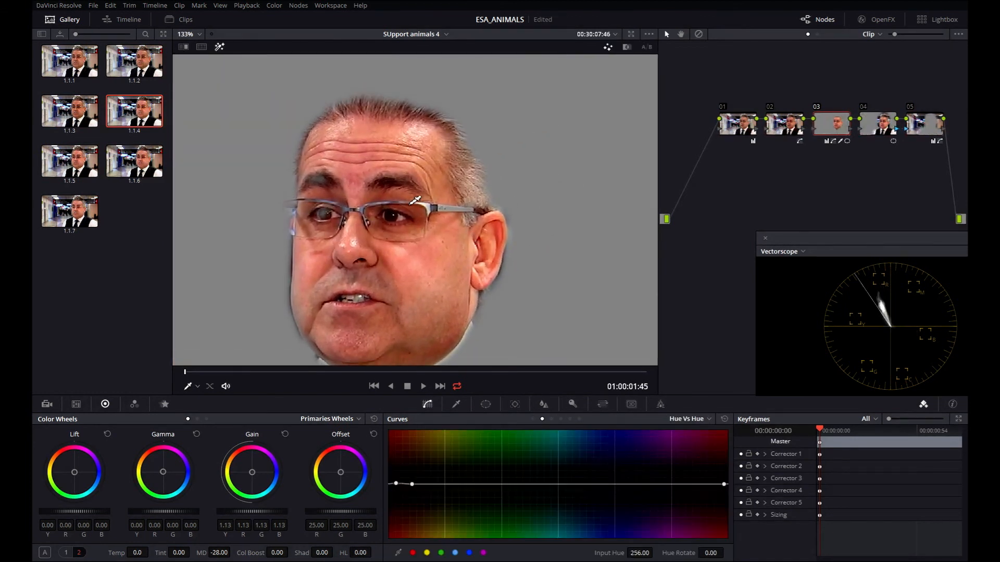
# - Sample the highlighted skin and try a Hue Vs Hue rotation of 120.54 at input hue 287.42, then undo it
pyautogui.click(432, 163)
pyautogui.moveTo(412, 484); pyautogui.dragTo(418, 448)
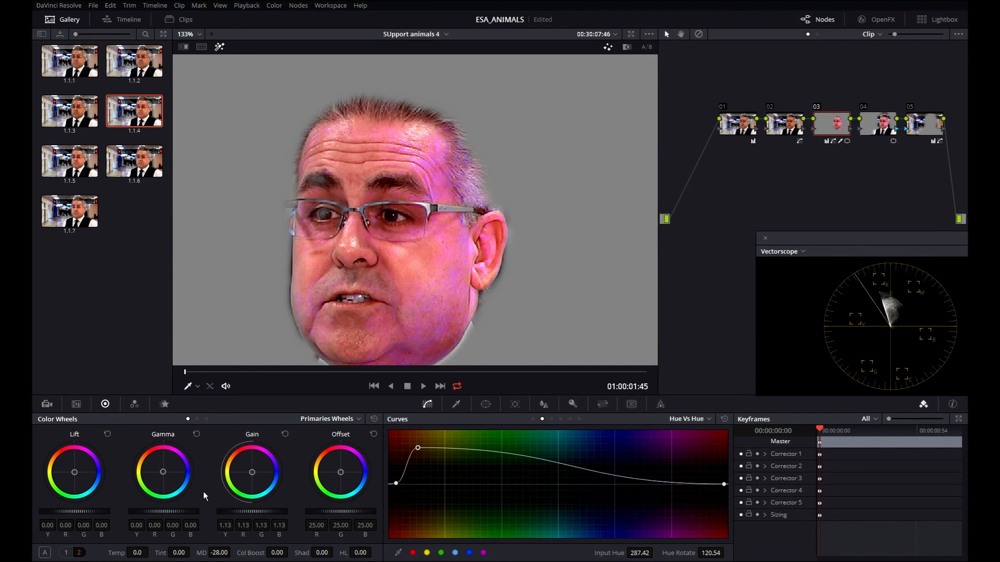
pyautogui.hotkey('ctrl', 'z')
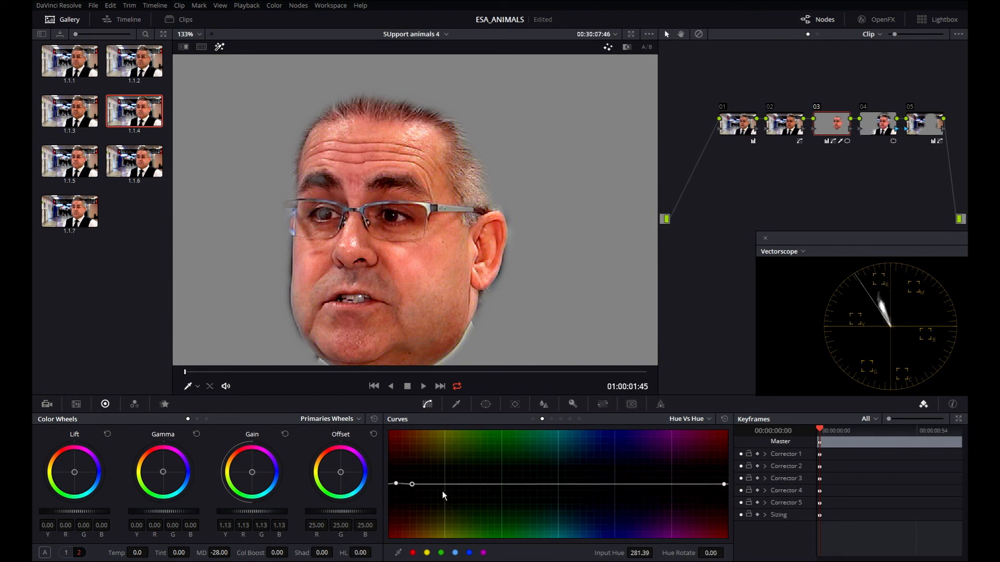
# - Add the yellow preset points to the Hue Vs Hue curve, then try a 78.75 rotation at input hue 291.02 and undo it
pyautogui.click(427, 553)
pyautogui.moveTo(412, 484); pyautogui.dragTo(421, 461)
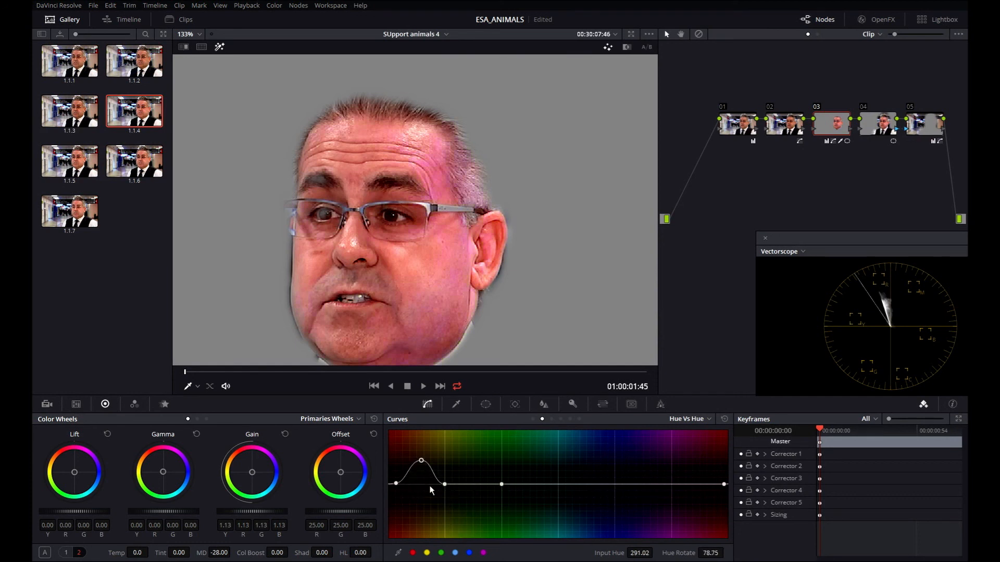
pyautogui.hotkey('ctrl', 'z')
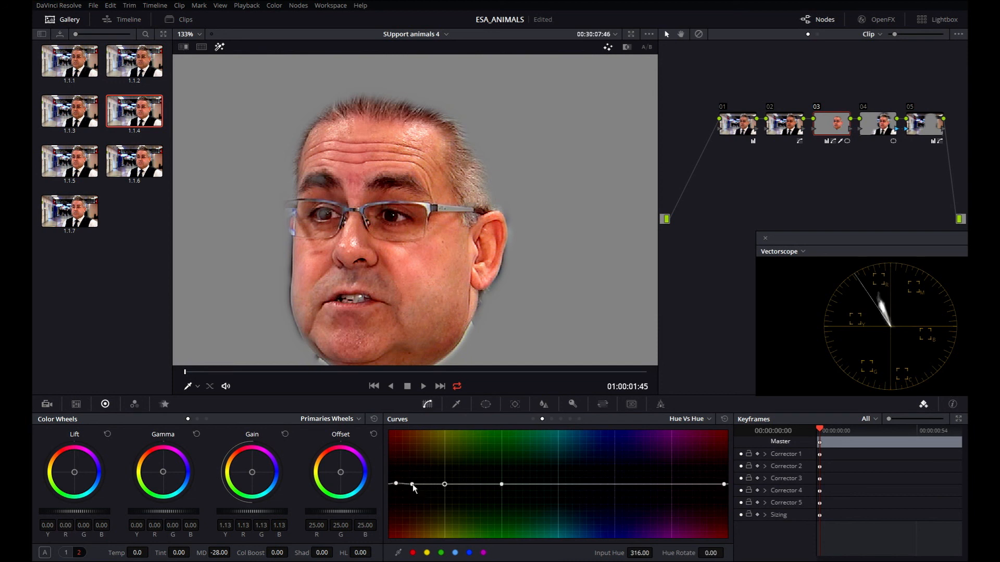
# - Try slight Hue Vs Hue rotations of 9.64 and 11.25 on the skin, undoing each to compare the trace on the repositioned vectorscope
pyautogui.scroll(3, 438, 271)
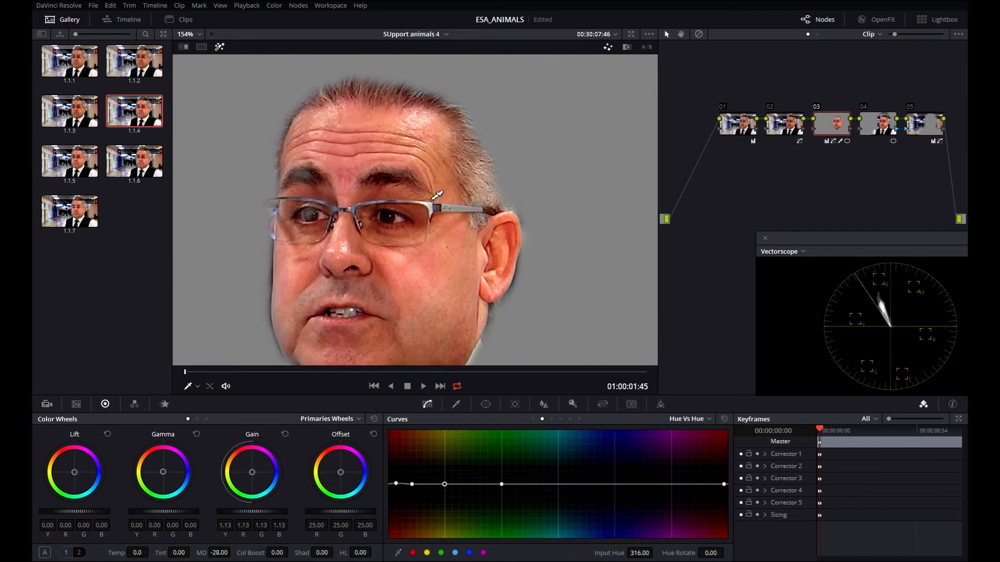
pyautogui.moveTo(412, 484); pyautogui.dragTo(413, 483)
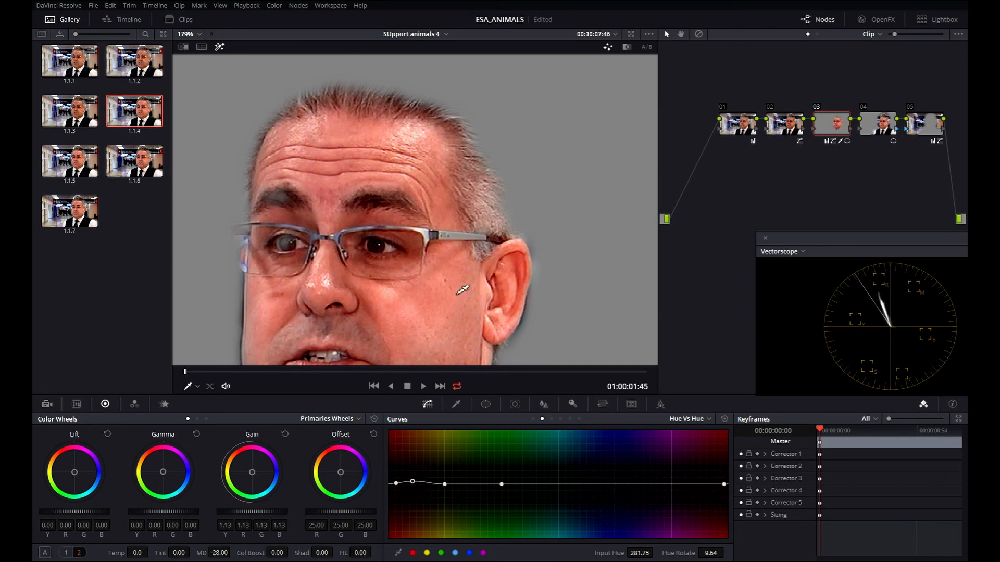
pyautogui.moveTo(846, 238); pyautogui.dragTo(674, 232)
pyautogui.hotkey('ctrl', 'z')
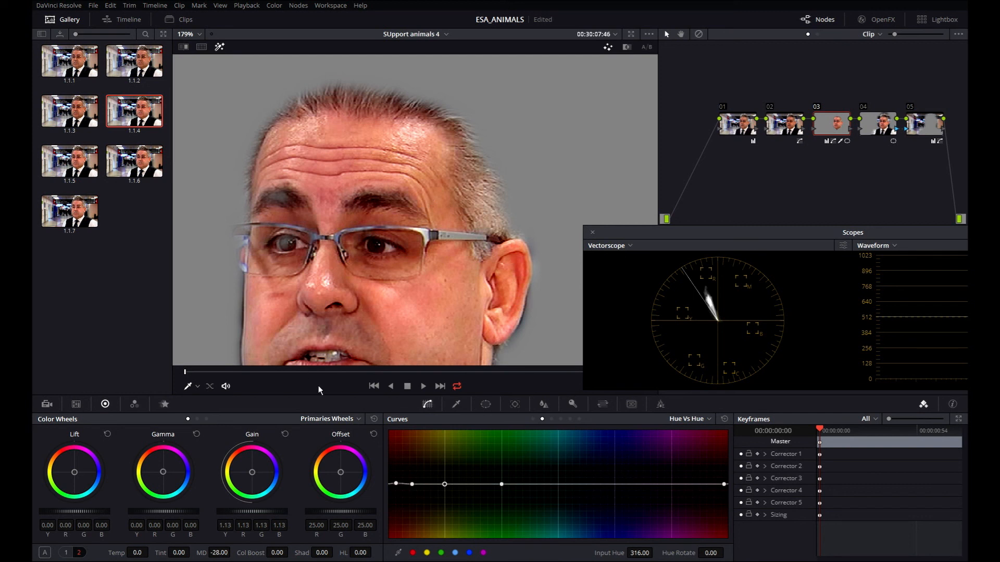
pyautogui.moveTo(412, 485); pyautogui.dragTo(421, 486)
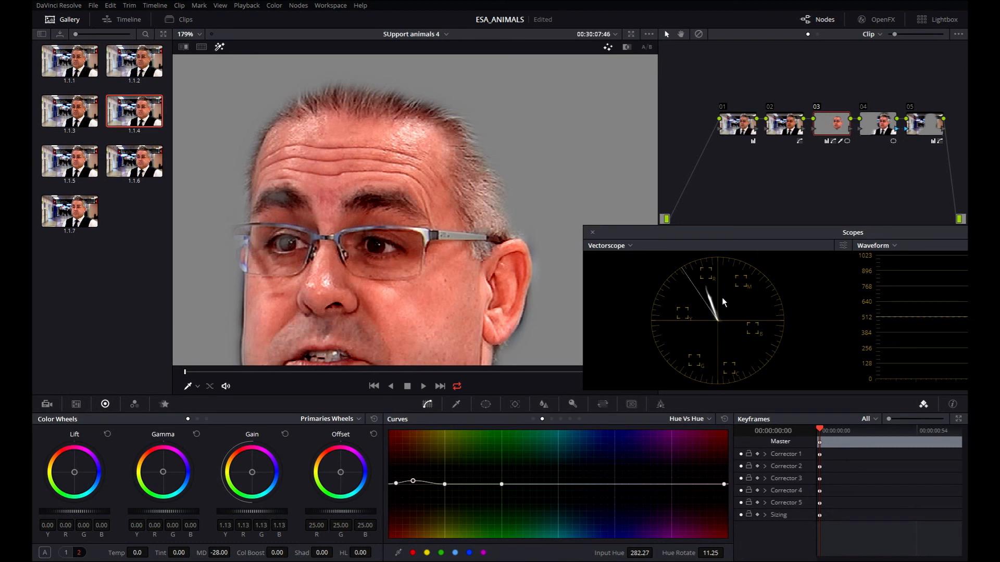
pyautogui.hotkey('ctrl', 'z')
# - Set the skin's Hue Vs Hue rotation to 11.25 at input hue 283.30 and turn off the highlight
pyautogui.moveTo(413, 486); pyautogui.dragTo(414, 481)
pyautogui.hotkey('shift', 'h')
pyautogui.scroll(-5, 437, 307)
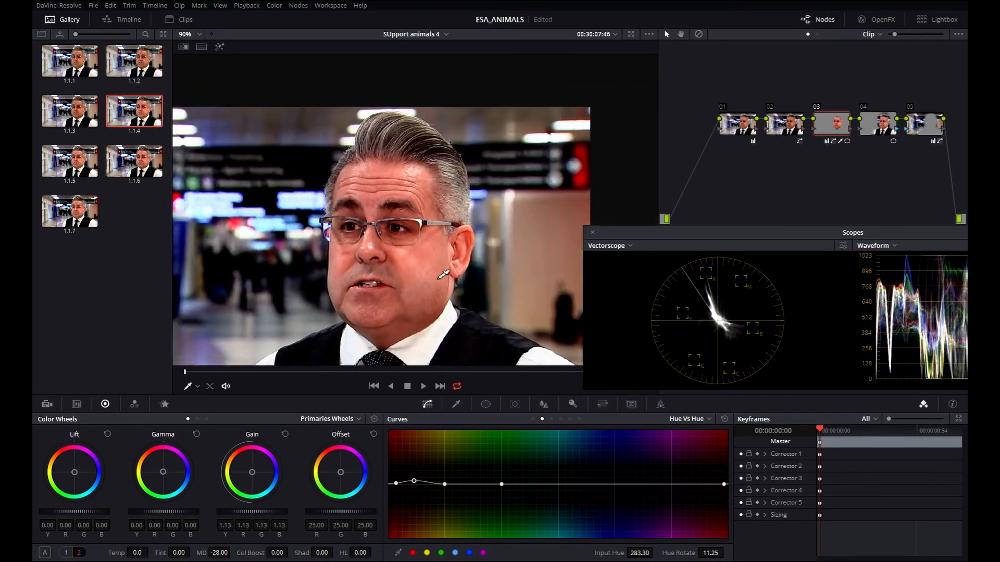
# - Compare the face in the full frame with node 03 disabled and enabled
pyautogui.hotkey('ctrl', 'd')
pyautogui.hotkey('ctrl', 'd')
pyautogui.scroll(-2, 446, 271)
pyautogui.moveTo(446, 281); pyautogui.dragTo(494, 241)
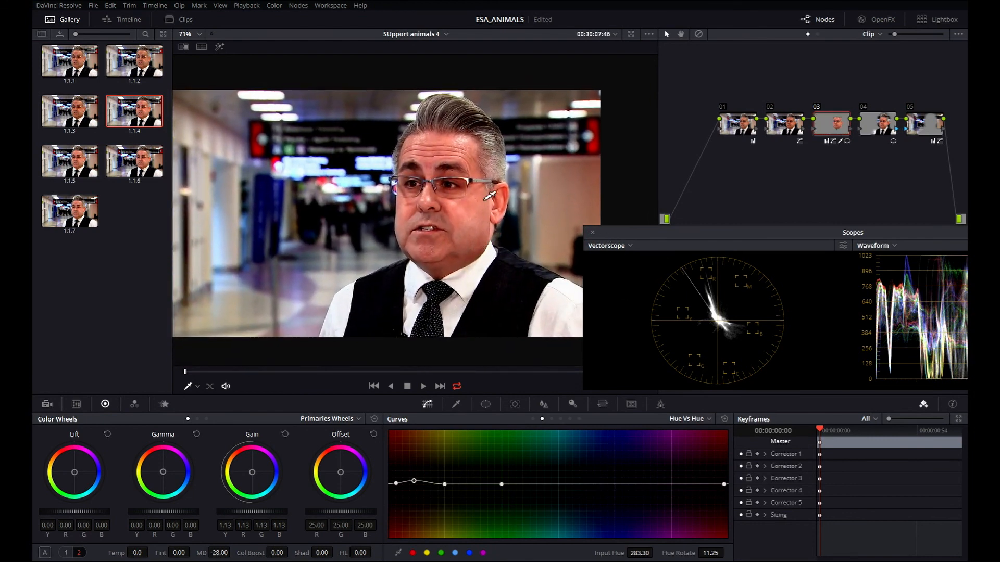
# - Set node 03's primaries hue to 48.20, checking the highlighted skin against the vectorscope's skin tone line
pyautogui.click(66, 553)
pyautogui.moveTo(303, 556); pyautogui.dragTo(319, 550)
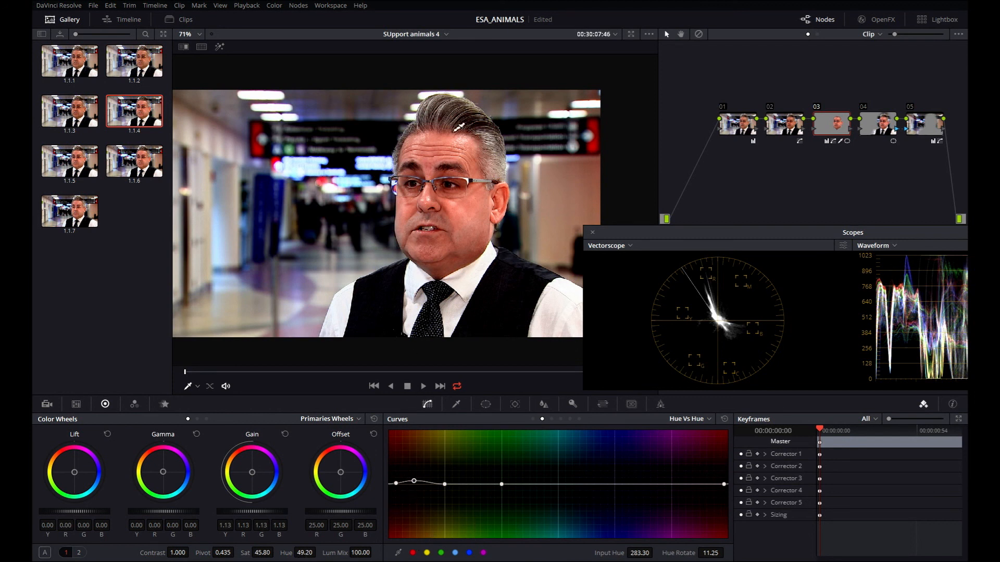
pyautogui.scroll(5, 448, 162)
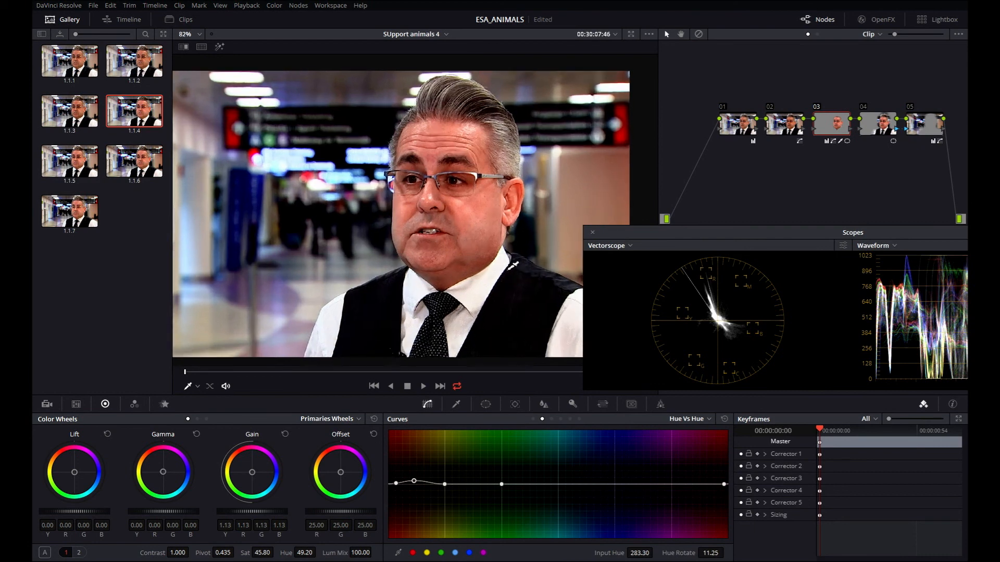
pyautogui.click(304, 556)
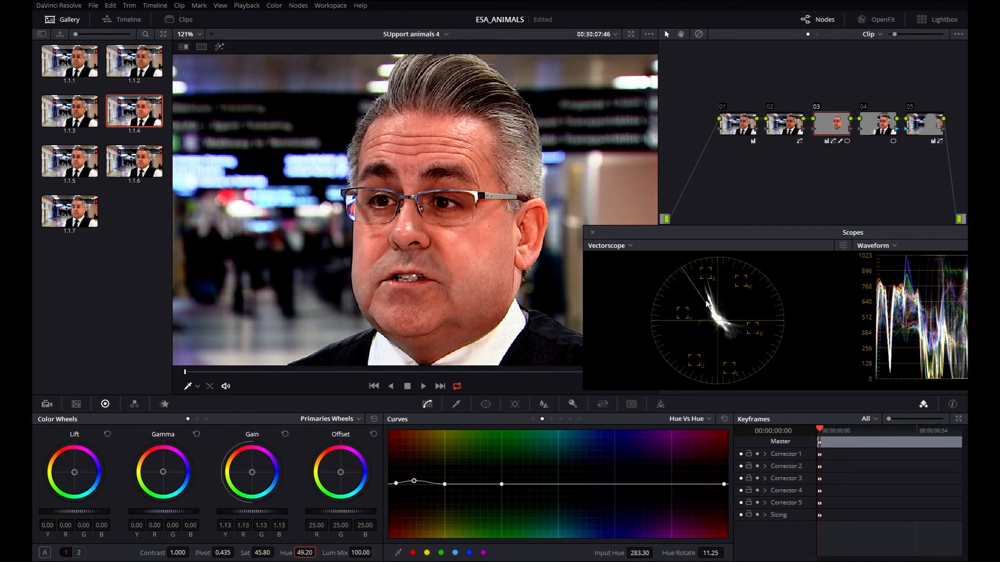
pyautogui.hotkey('shift', 'h')
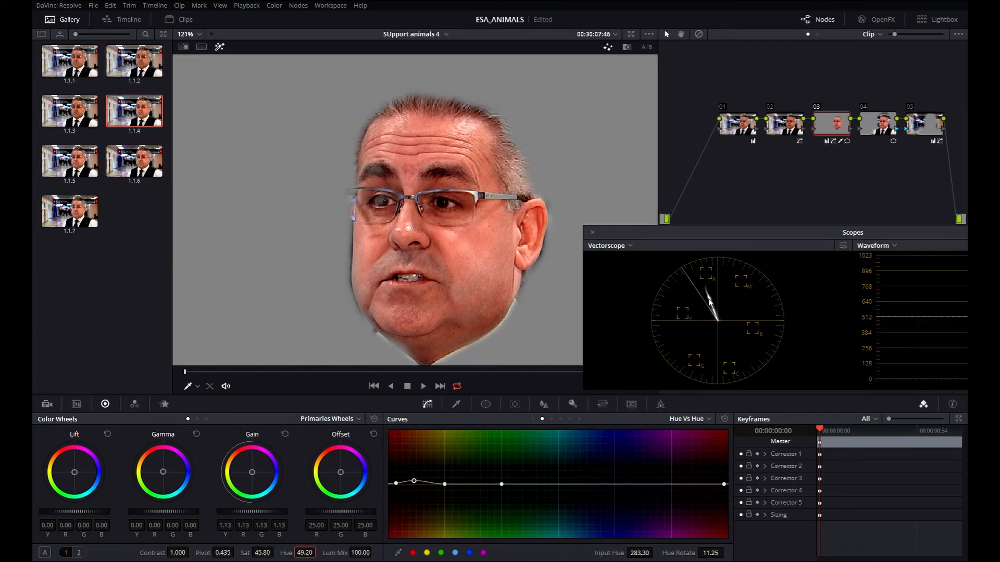
pyautogui.hotkey('shift', 'h')
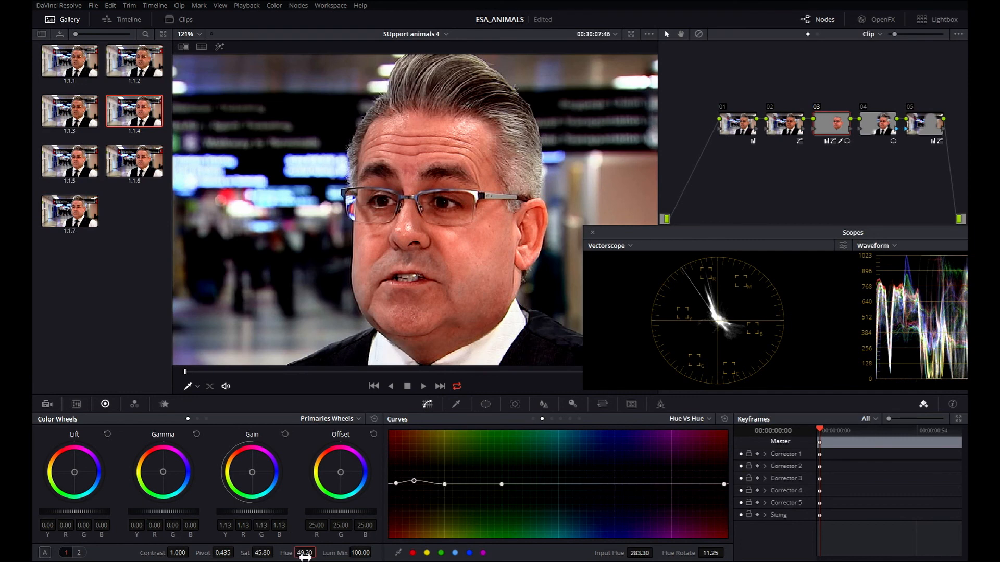
pyautogui.moveTo(305, 558); pyautogui.dragTo(301, 557)
pyautogui.moveTo(306, 557); pyautogui.dragTo(307, 558)
pyautogui.hotkey('shift', 'h')
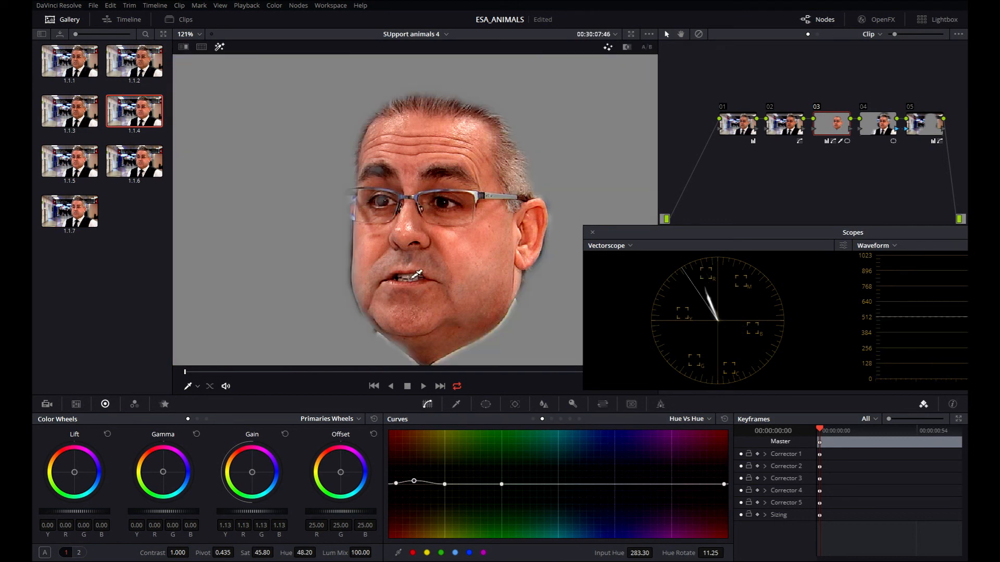
pyautogui.hotkey('shift', 'h')
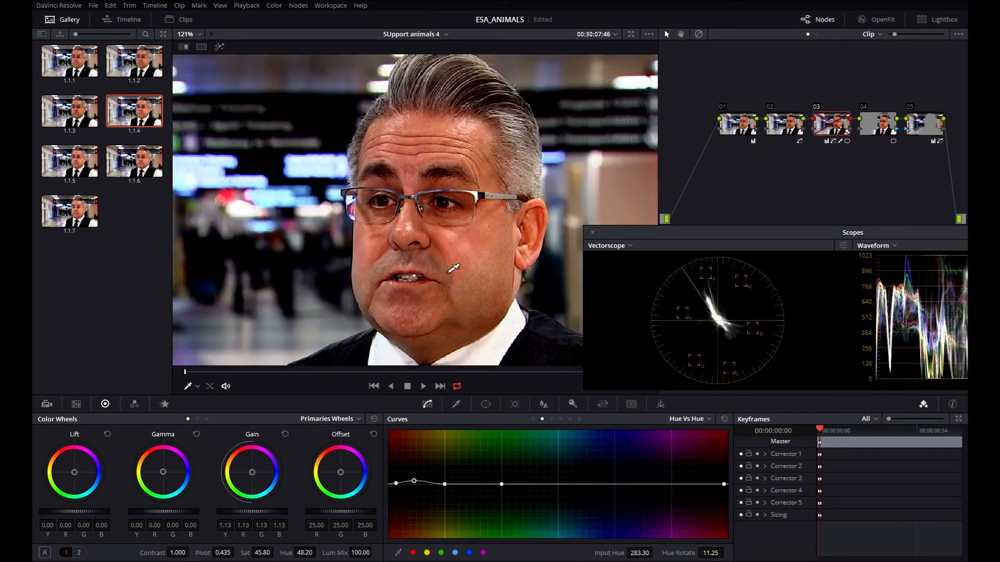
# - Re-enable node 03 and compare the enlarged face with all nodes off and on
pyautogui.hotkey('ctrl', 'd')
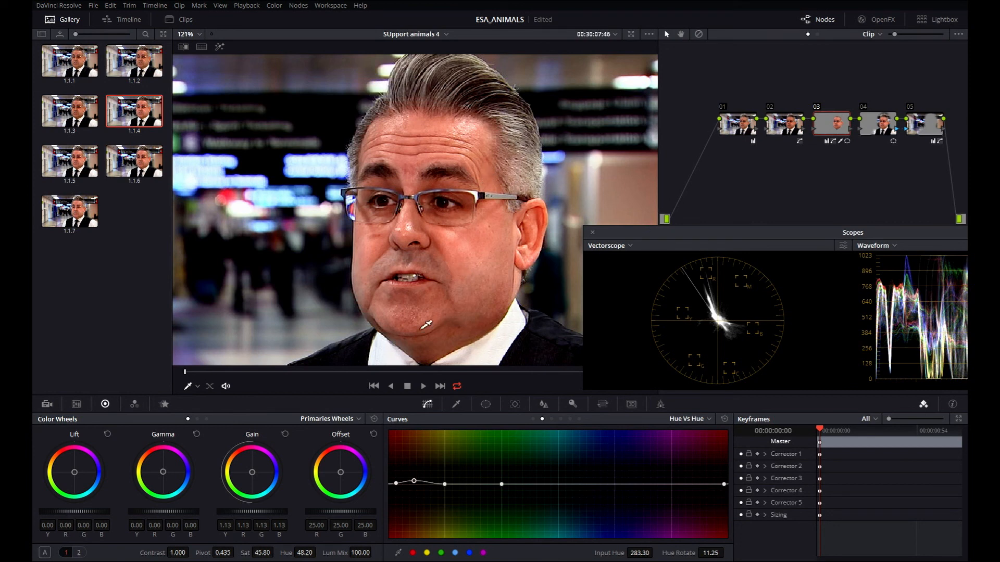
pyautogui.hotkey('shift', 'd')
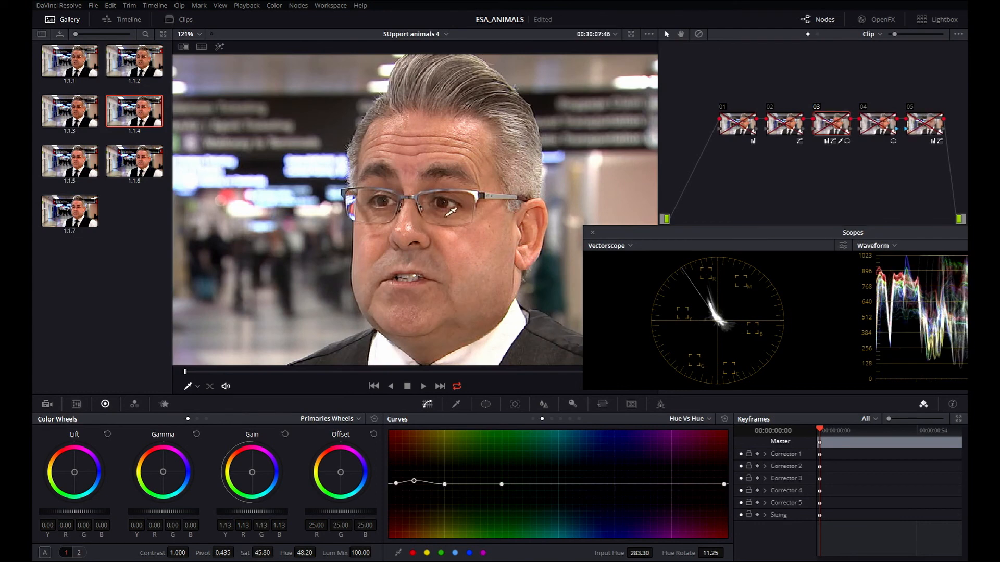
pyautogui.hotkey('shift', 'd')
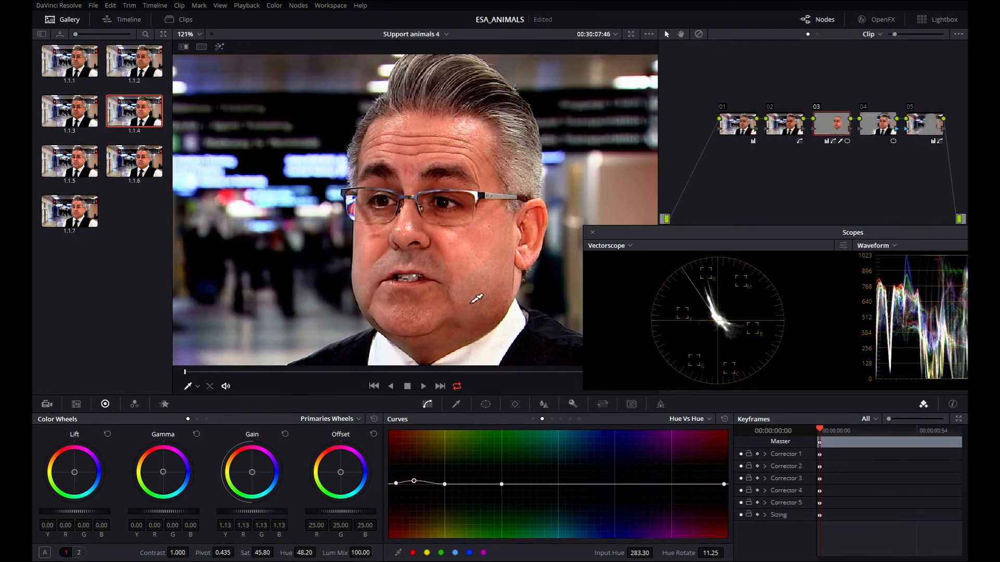
# - Fit the whole image in the viewer, play the graded clip, and return to its first frame
pyautogui.scroll(-5, 531, 239)
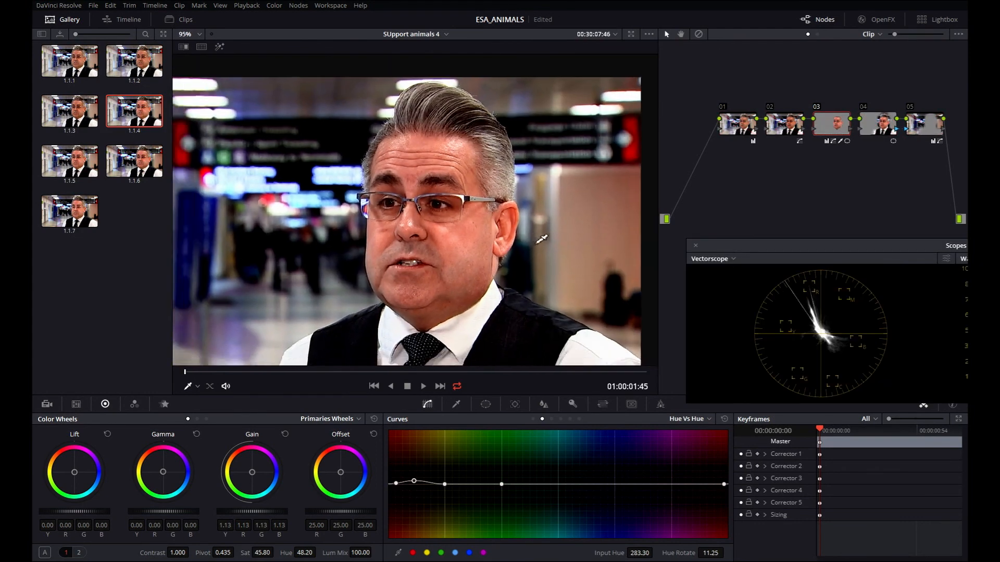
pyautogui.click(199, 34)
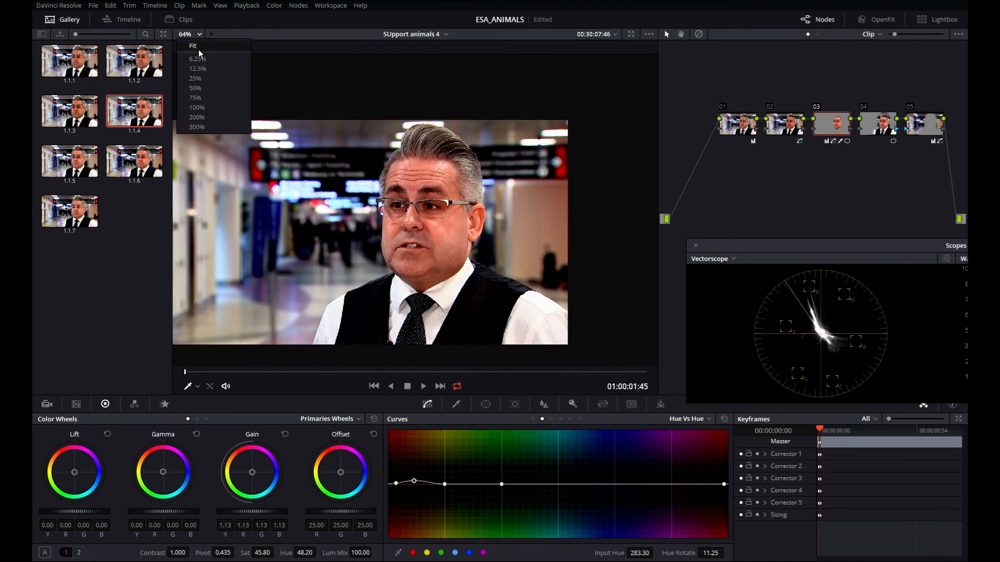
pyautogui.click(202, 50)
pyautogui.click(423, 387)
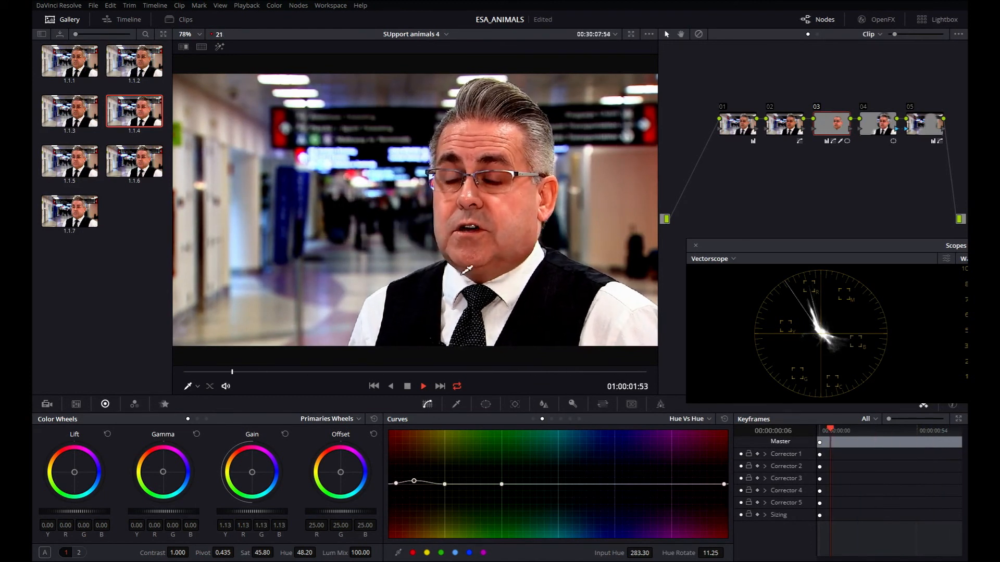
pyautogui.click(408, 387)
pyautogui.click(222, 371)
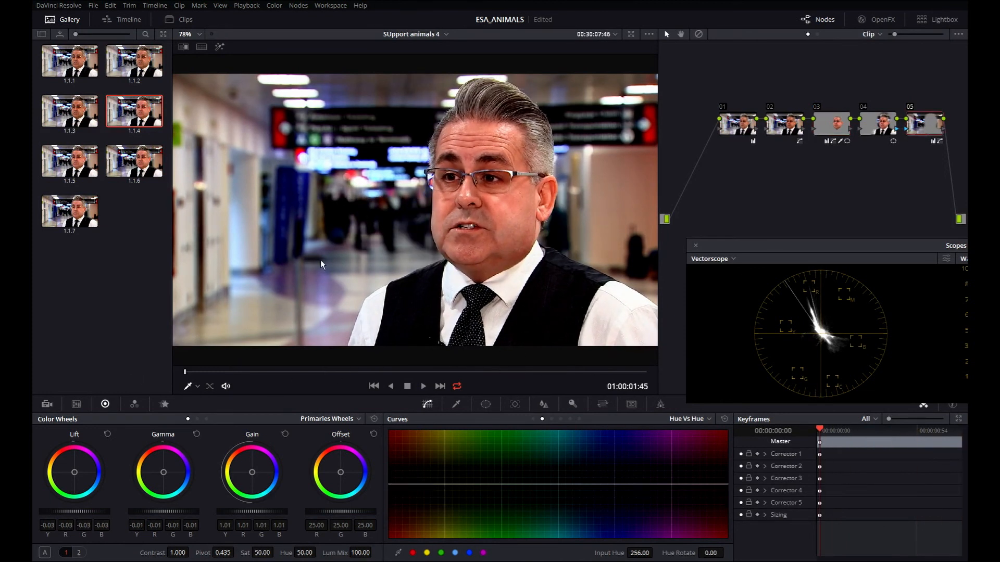
# - Add node 06 and shape a wide circle window around the eyes, about size 19.36 and aspect 74.54
pyautogui.hotkey('alt', 'o')
pyautogui.click(485, 404)
pyautogui.click(405, 467)
pyautogui.moveTo(495, 211); pyautogui.dragTo(506, 210)
pyautogui.moveTo(417, 223); pyautogui.dragTo(484, 191)
pyautogui.moveTo(485, 259); pyautogui.dragTo(489, 216)
pyautogui.moveTo(574, 179); pyautogui.dragTo(474, 180)
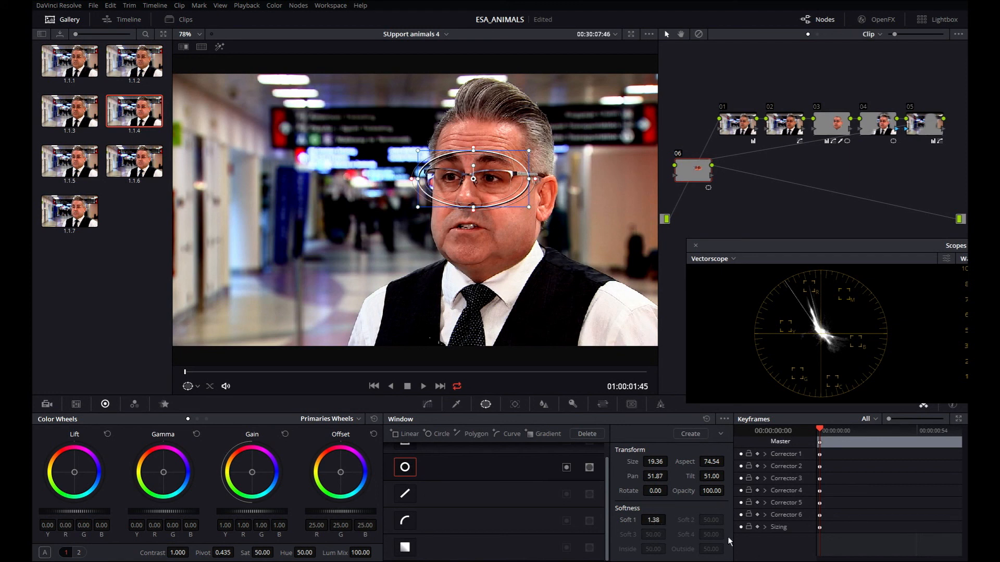
# - Track the eye window forward through the clip with pan, tilt and rotate, leaving 3D off, and return to the first frame
pyautogui.click(521, 408)
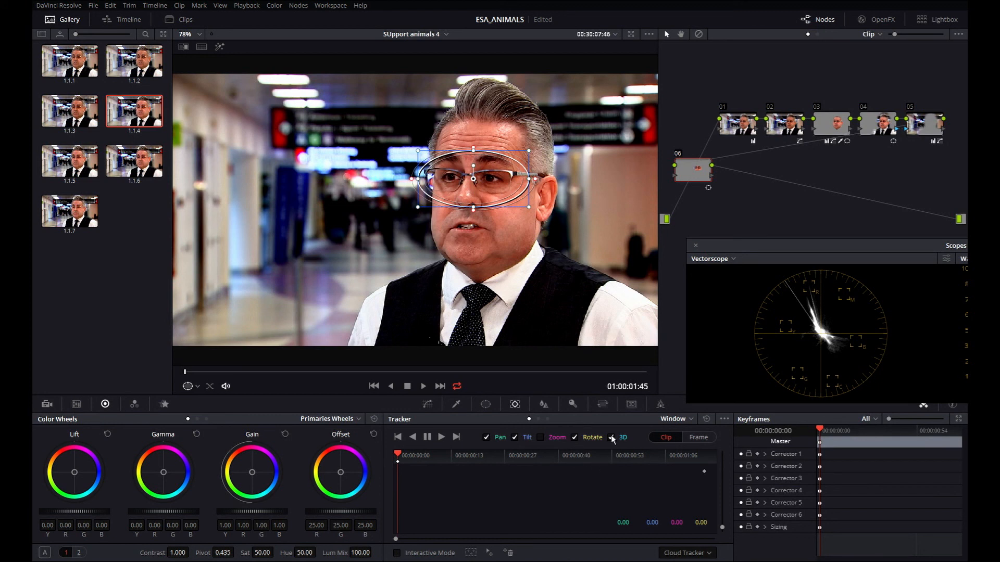
pyautogui.click(442, 438)
pyautogui.moveTo(646, 373); pyautogui.dragTo(56, 340)
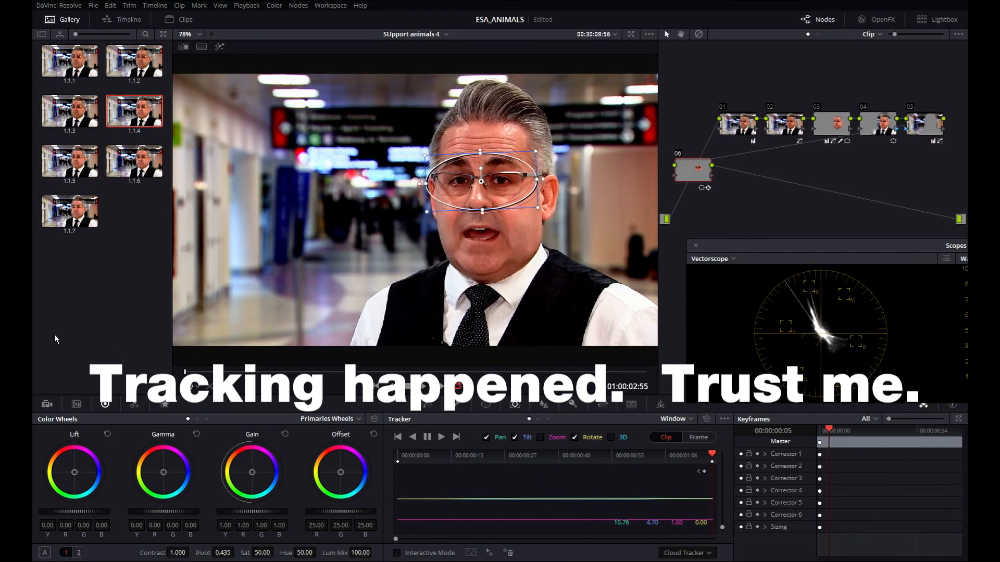
# - Set the eye window's softness to 4.60, brighten node 06 with gamma 0.01 and gain 1.15, and hide the window outline
pyautogui.click(486, 404)
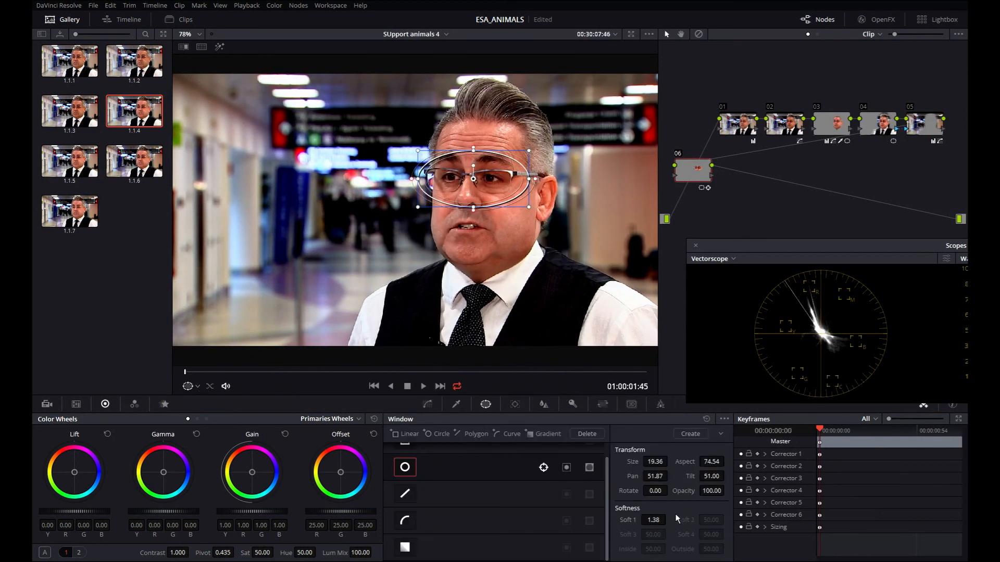
pyautogui.moveTo(653, 520); pyautogui.dragTo(668, 520)
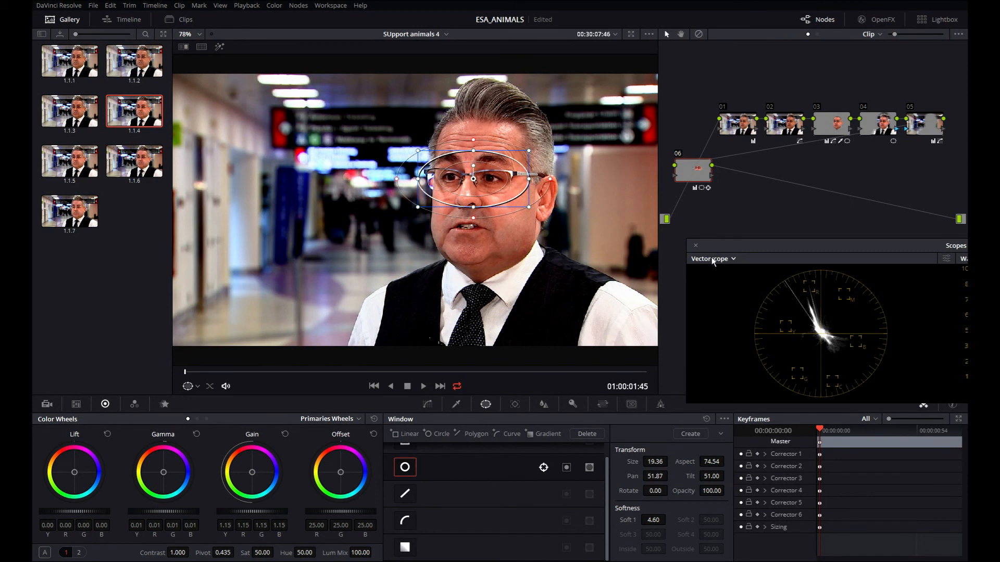
pyautogui.hotkey('shift', '`')
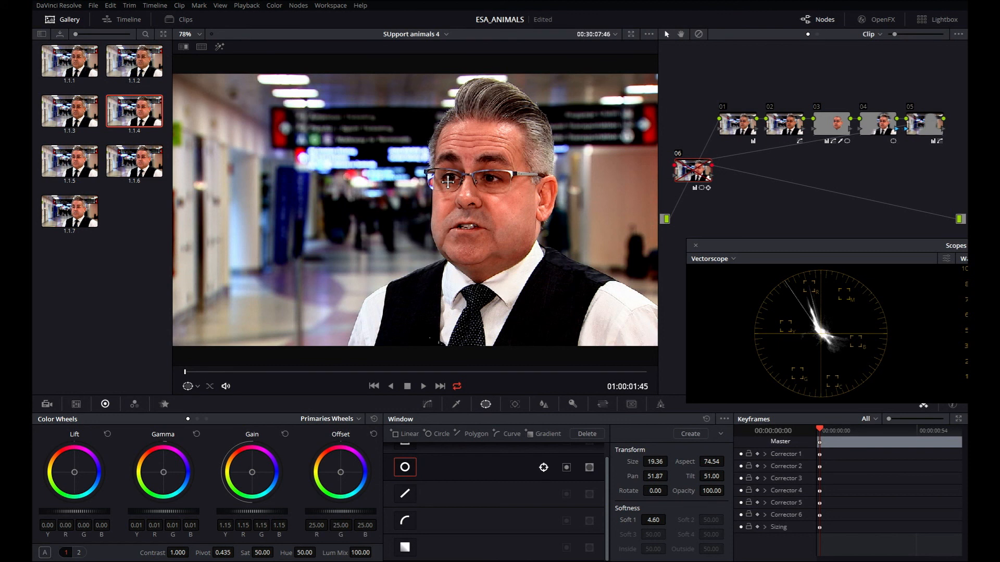
# - Compare the eye area repeatedly with node 06 disabled and enabled
pyautogui.click(458, 223)
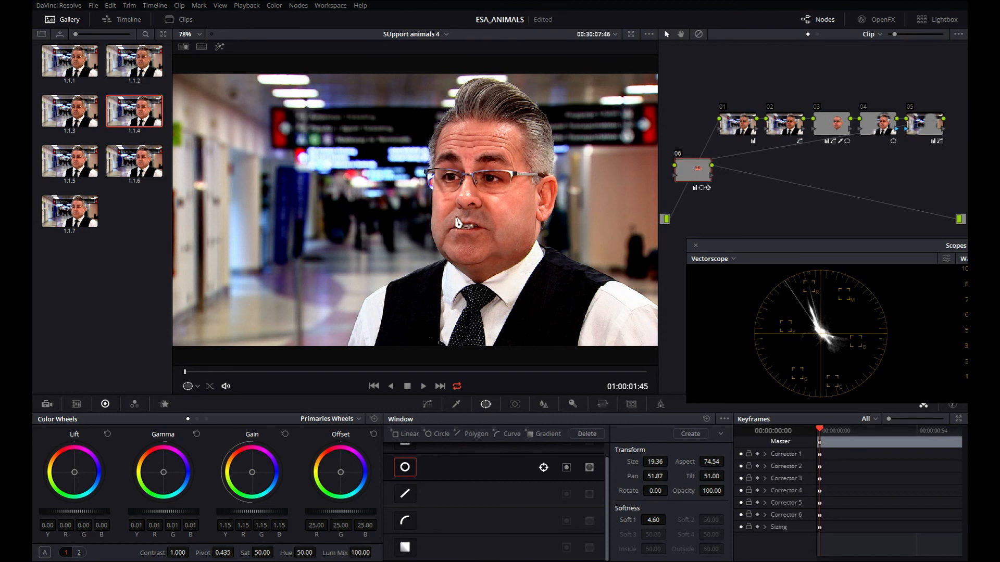
pyautogui.hotkey('ctrl', 'd')
pyautogui.hotkey('ctrl', 'd')
pyautogui.hotkey('ctrl', 'd')
pyautogui.hotkey('ctrl', 'd')
# - Play the clip on node 03 with the skin highlight on and then off to check the isolation in motion
pyautogui.scroll(3, 356, 196)
pyautogui.click(423, 386)
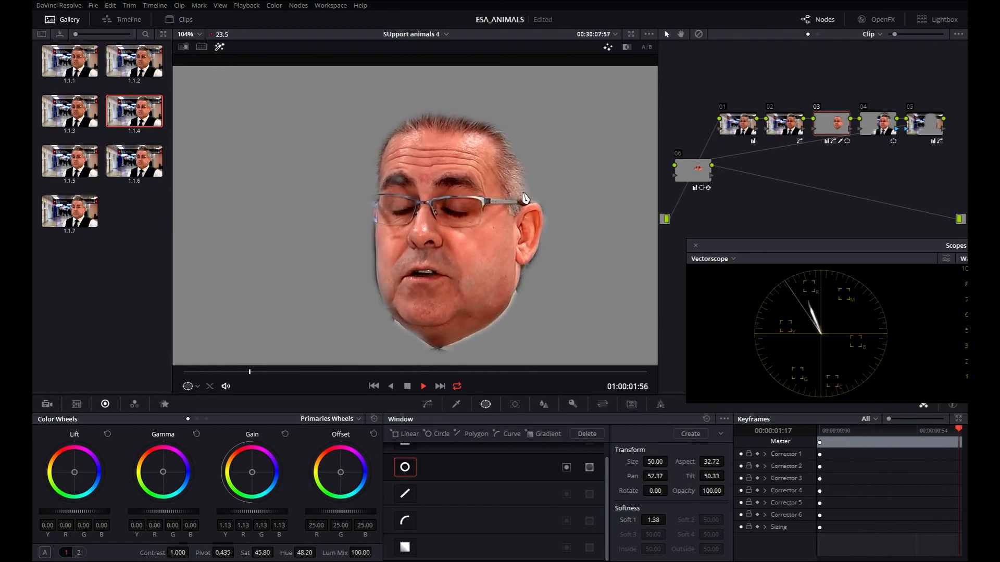
pyautogui.press('space')
pyautogui.hotkey('shift', 'h')
pyautogui.press('space')
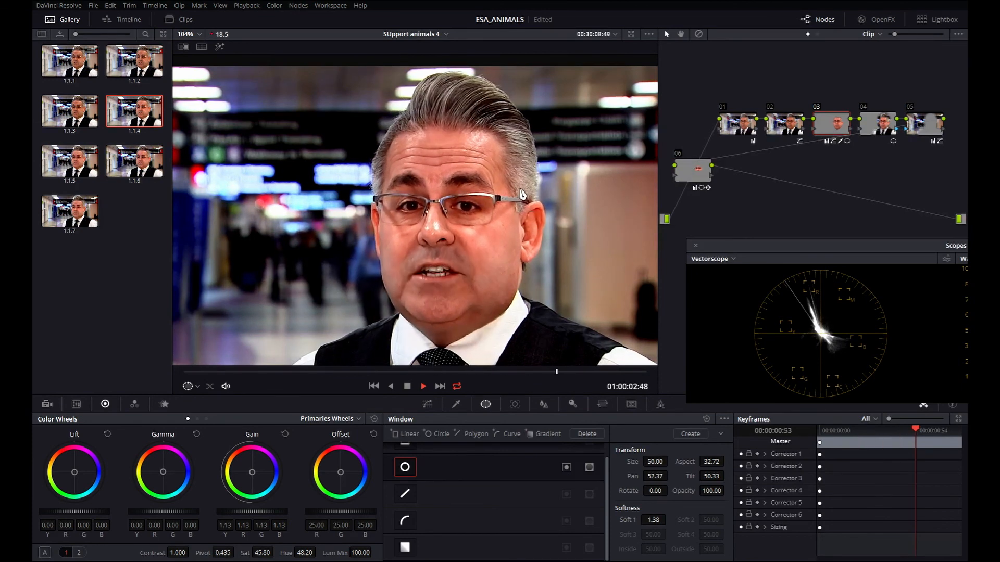
pyautogui.press('space')
# - Draw a curve window around the side hair above the ear on highlighted node 03 and track it through the clip
pyautogui.hotkey('shift', 'h')
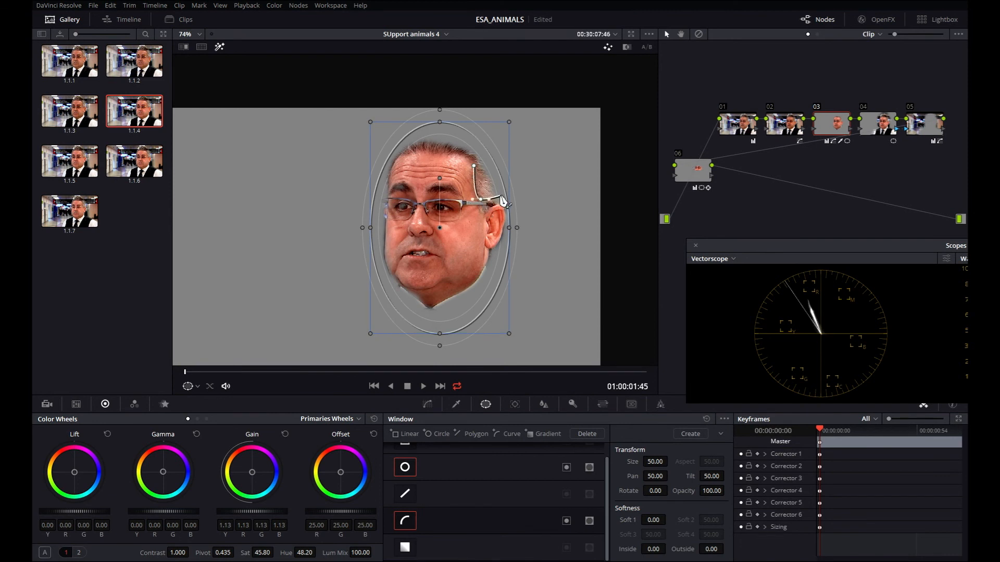
pyautogui.click(474, 166)
pyautogui.click(514, 404)
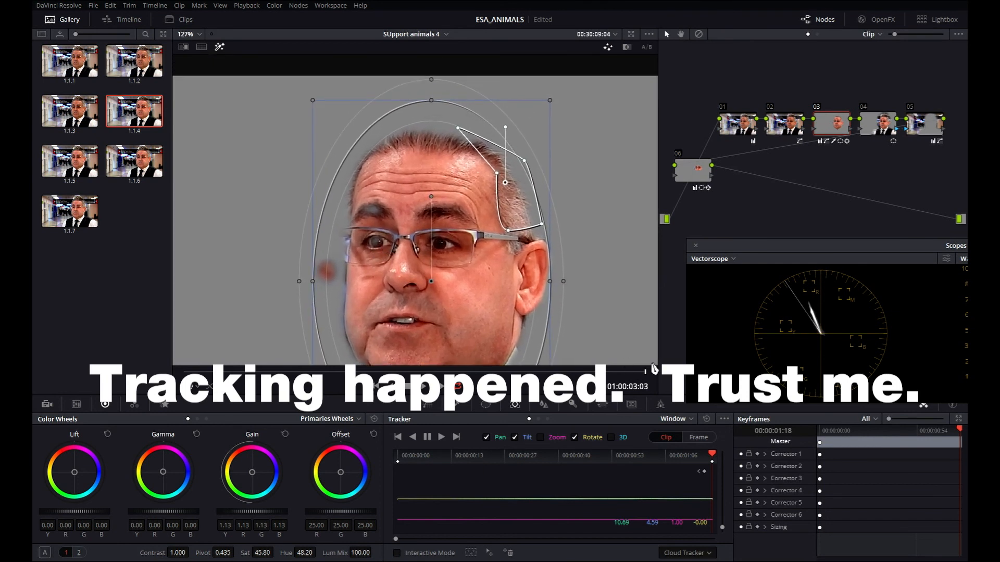
pyautogui.moveTo(646, 372); pyautogui.dragTo(451, 373)
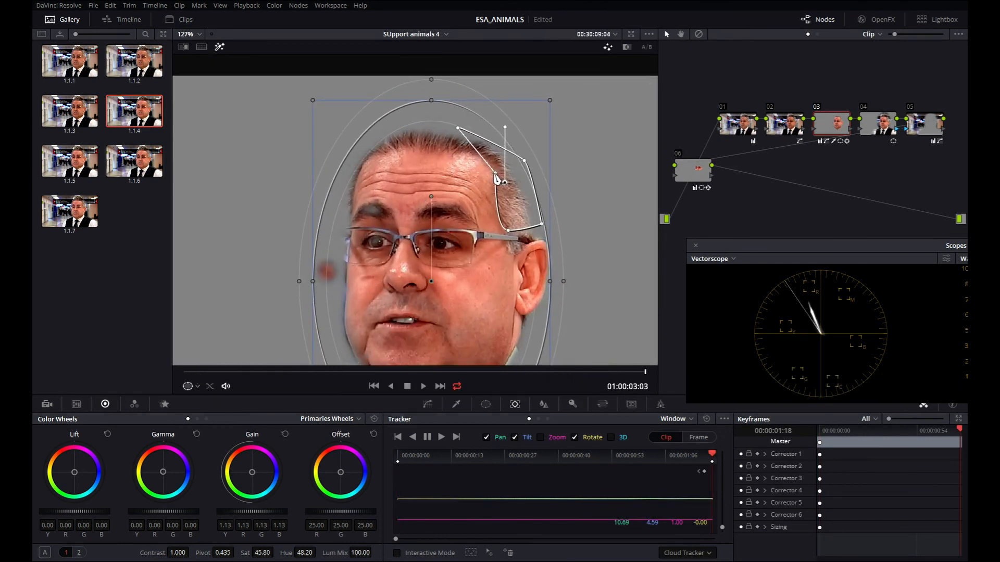
pyautogui.click(484, 409)
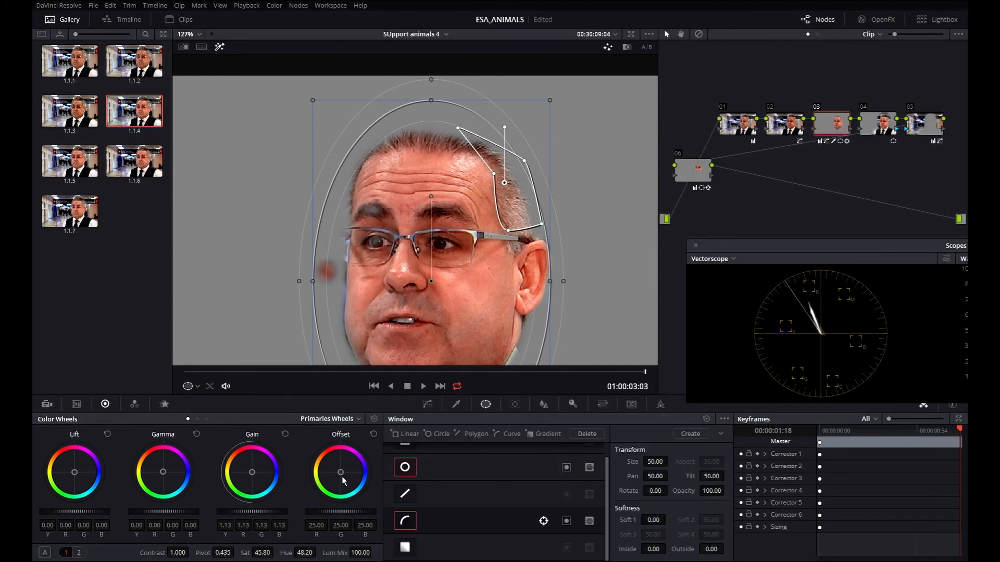
# - Invert the hair curve window, set its softness to 2.54, inside 3.44 and outside 2.16, and hide the highlight and window outline
pyautogui.click(589, 521)
pyautogui.moveTo(726, 548); pyautogui.dragTo(668, 548)
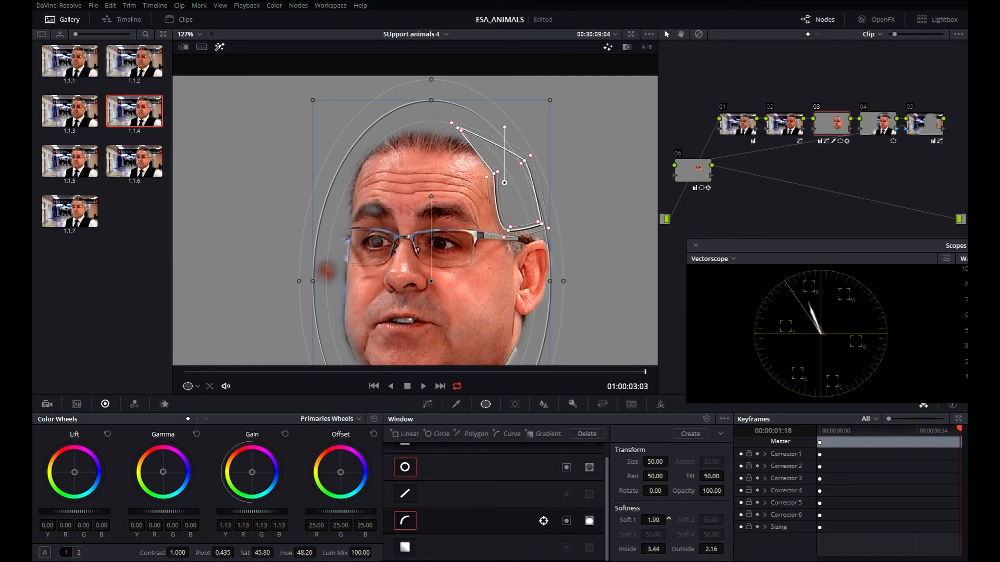
pyautogui.click(220, 47)
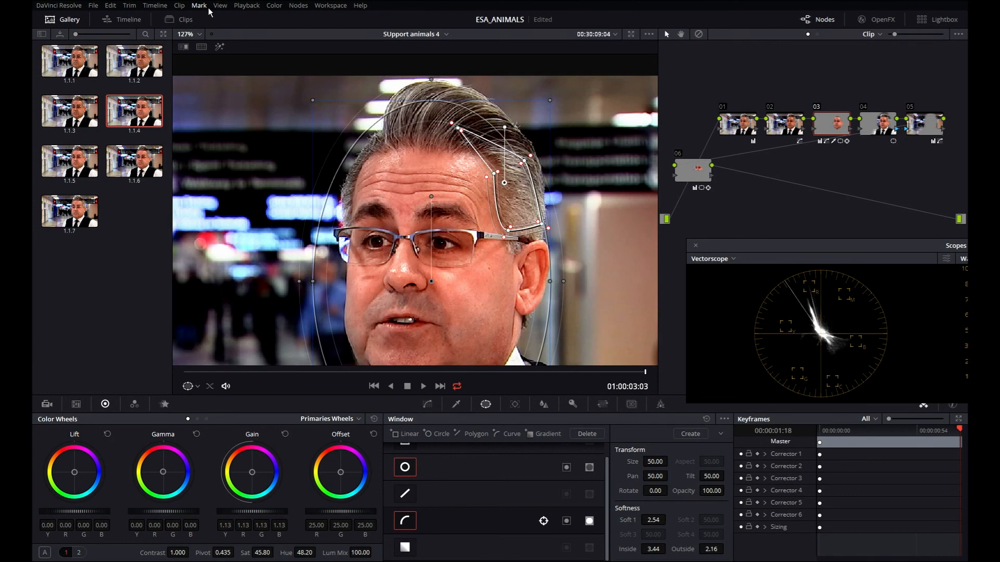
pyautogui.click(219, 6)
pyautogui.moveTo(260, 125)
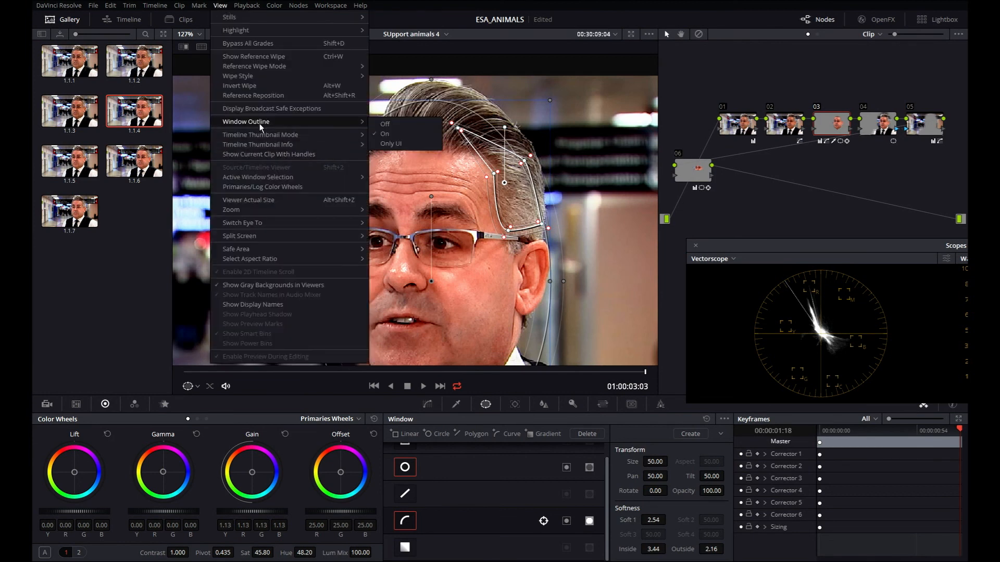
pyautogui.click(383, 123)
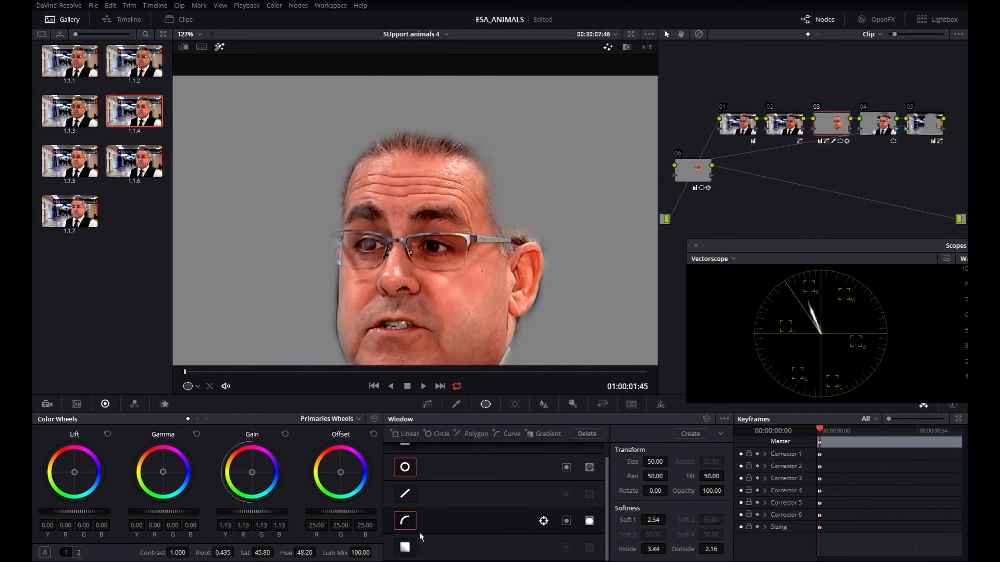
# - Turn off the hair curve window and the skin highlight on node 03, and examine the side hair up close during playback
pyautogui.click(406, 520)
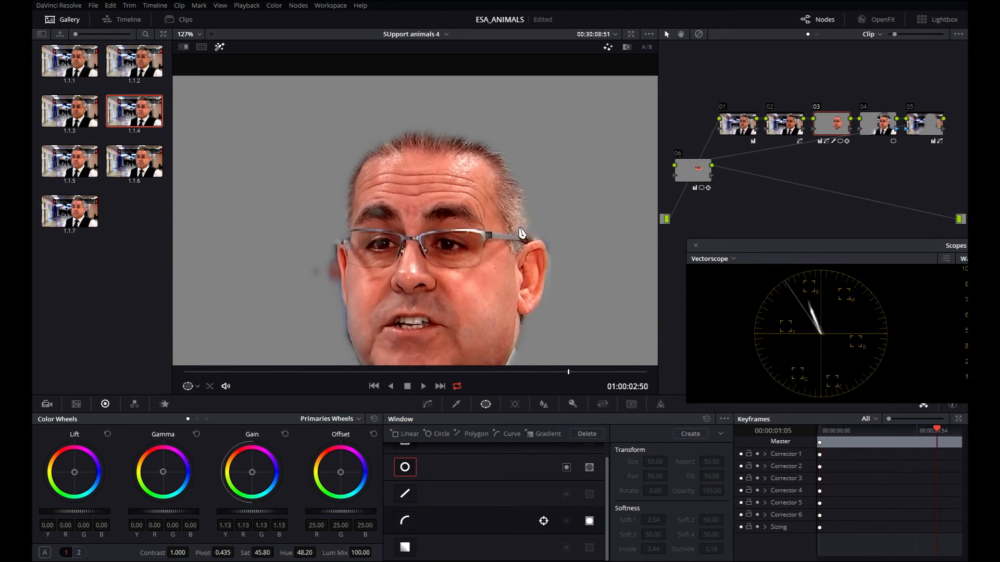
pyautogui.hotkey('shift', 'h')
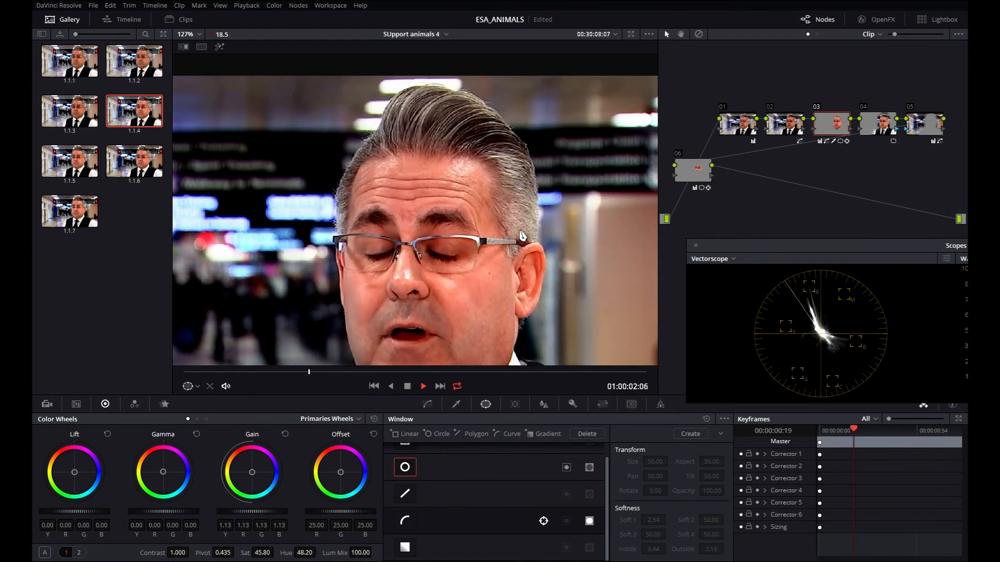
pyautogui.scroll(3, 524, 235)
pyautogui.scroll(3, 526, 250)
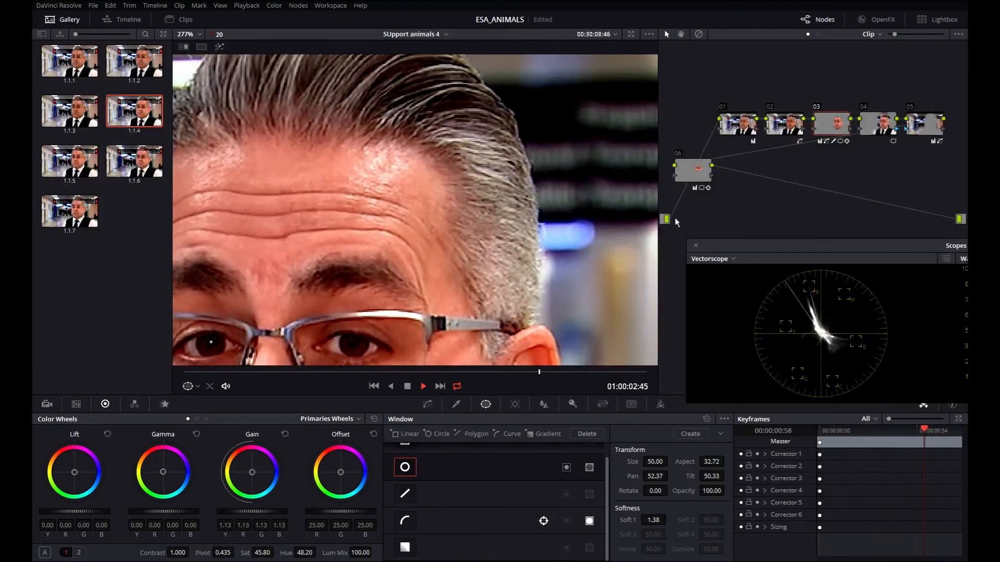
# - Pause the clip and compare the side hair repeatedly with node 03 disabled and enabled
pyautogui.press('space')
pyautogui.hotkey('ctrl', 'd')
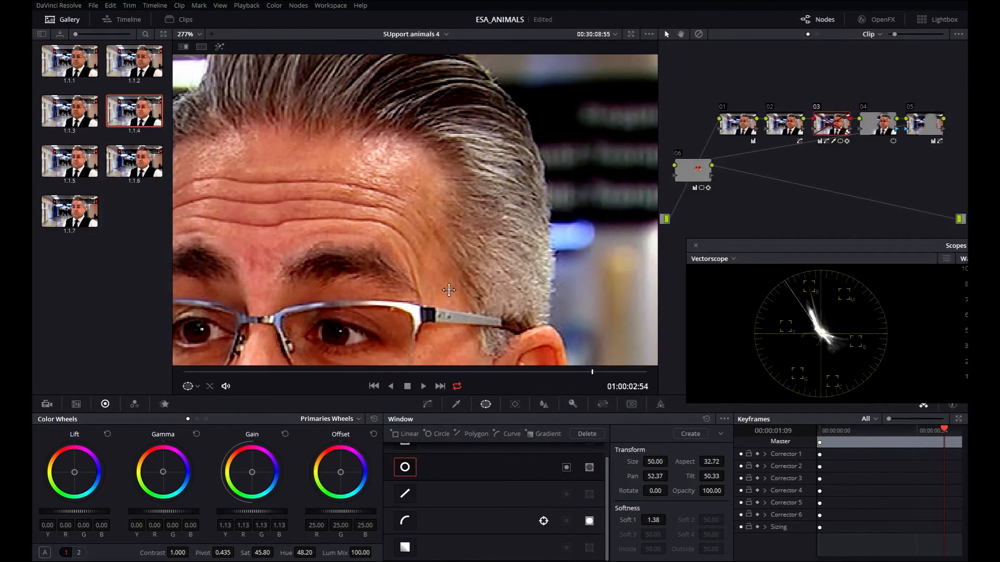
pyautogui.hotkey('ctrl', 'd')
pyautogui.hotkey('ctrl', 'd')
pyautogui.hotkey('ctrl', 'd')
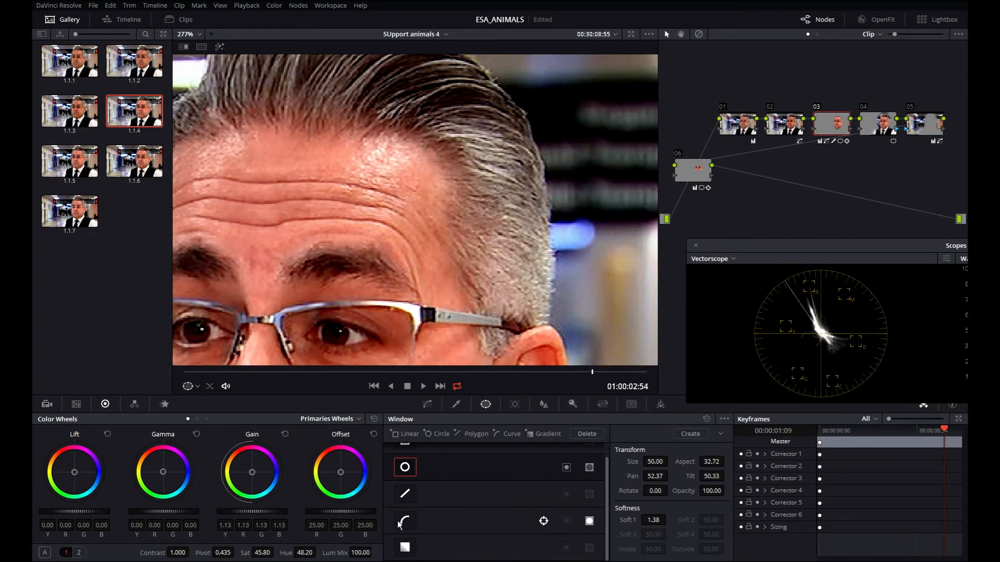
# - Turn the hair curve window on node 03 back on and play the clip without the highlight to check the hair
pyautogui.hotkey('shift', 'h')
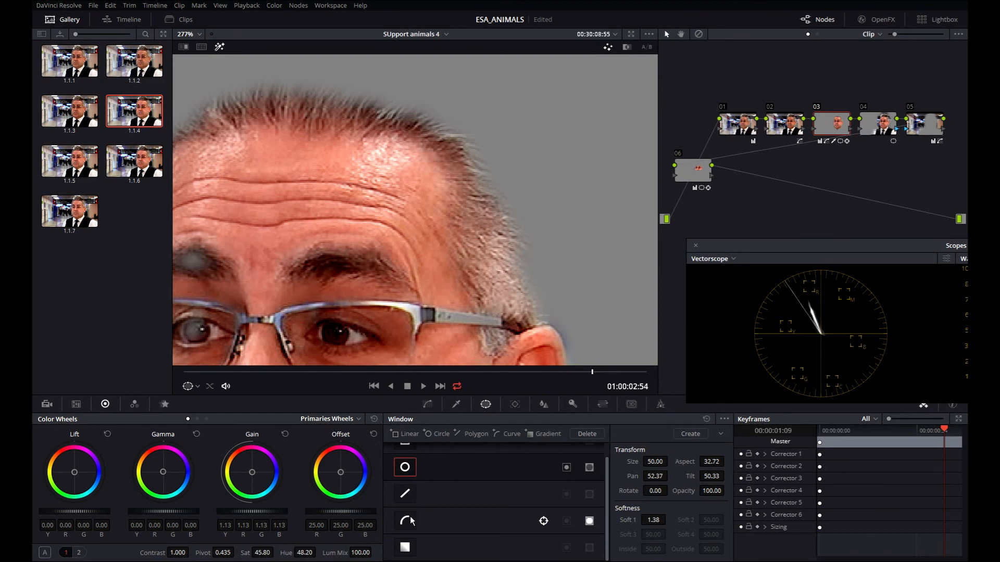
pyautogui.click(406, 521)
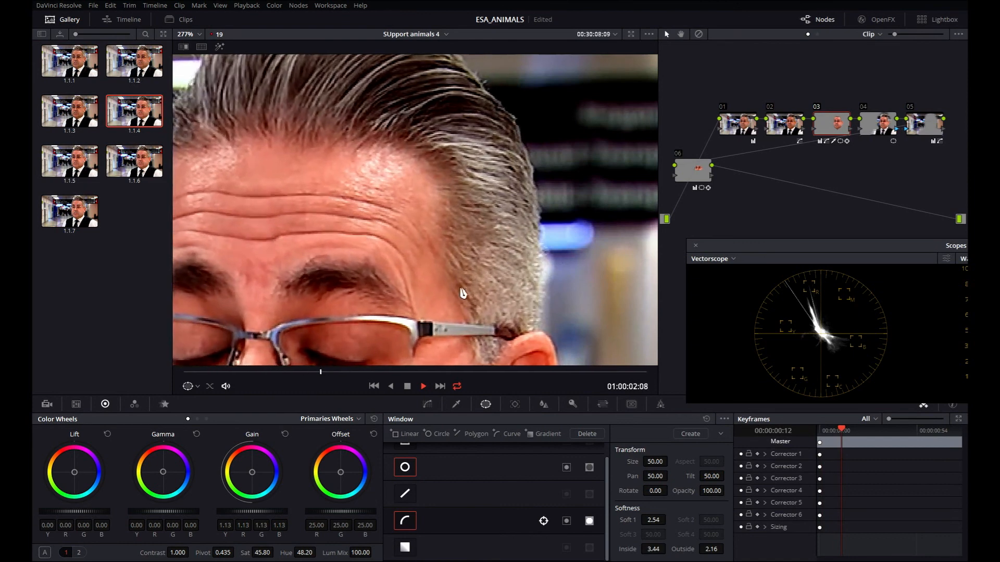
pyautogui.scroll(-7, 496, 275)
pyautogui.press('space')
pyautogui.scroll(-4, 555, 249)
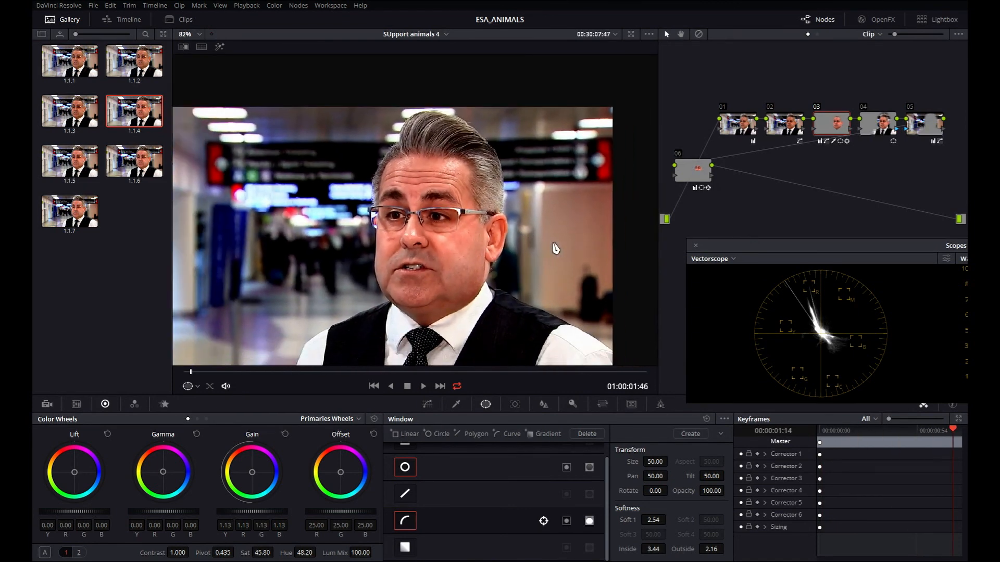
# - Compare the wider shot with the eye-brightening node 06 disabled and enabled
pyautogui.scroll(1, 556, 249)
pyautogui.click(696, 176)
pyautogui.hotkey('ctrl', 'd')
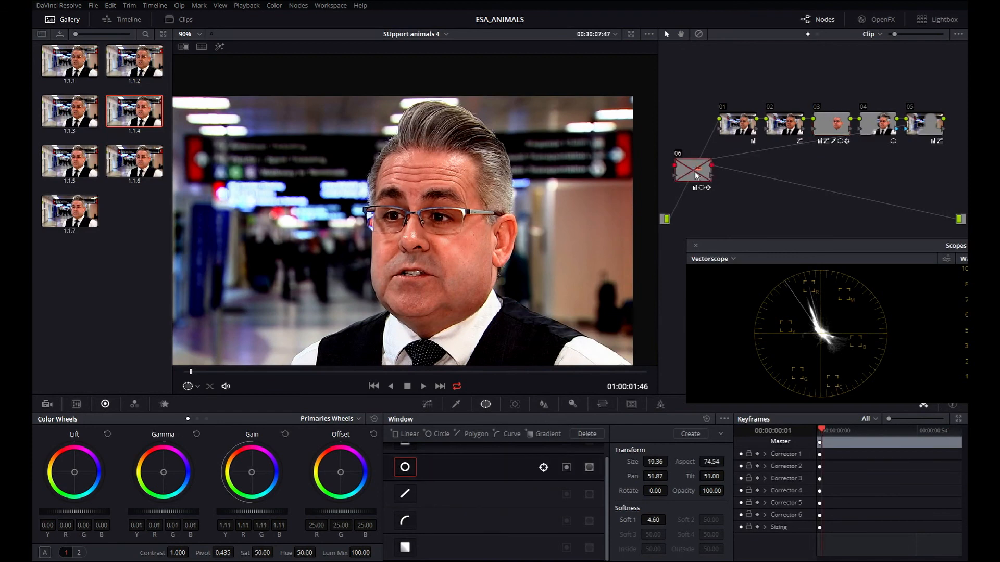
pyautogui.hotkey('ctrl', 'd')
pyautogui.hotkey('ctrl', 'd')
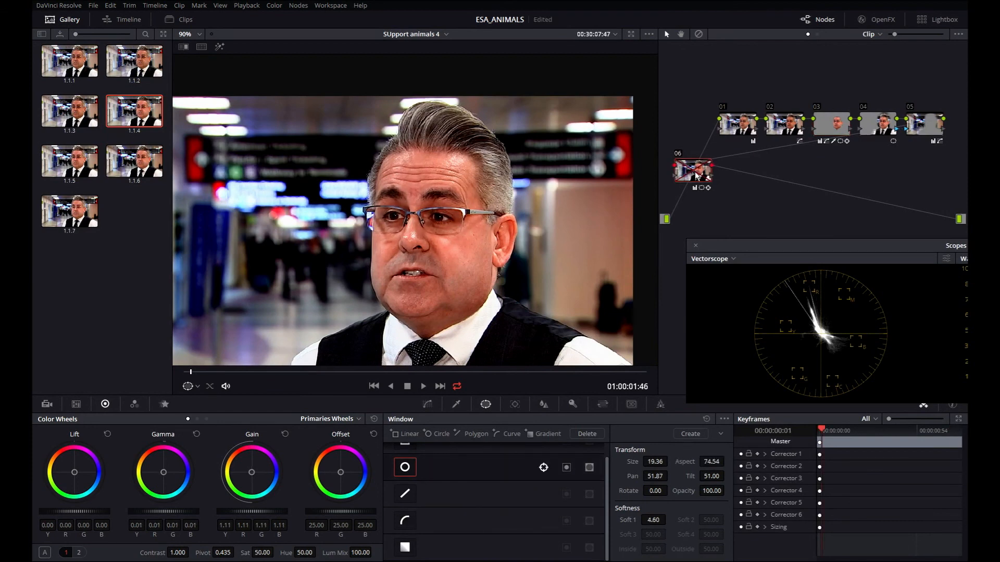
pyautogui.hotkey('ctrl', 'd')
# - Play the graded clip at full frame and compare it with all nodes disabled and enabled
pyautogui.scroll(-1, 421, 327)
pyautogui.press('space')
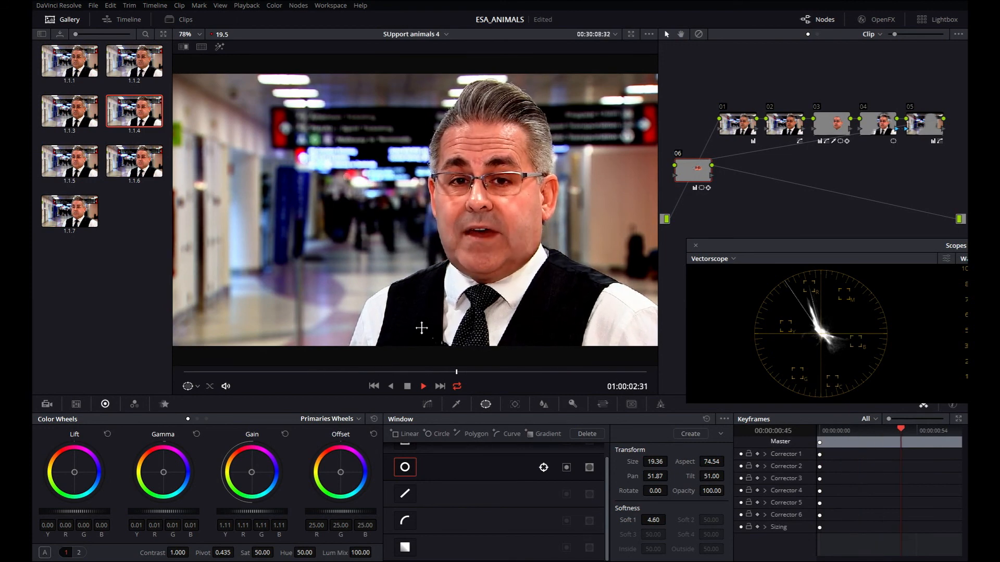
pyautogui.press('space')
pyautogui.hotkey('alt', 'd')
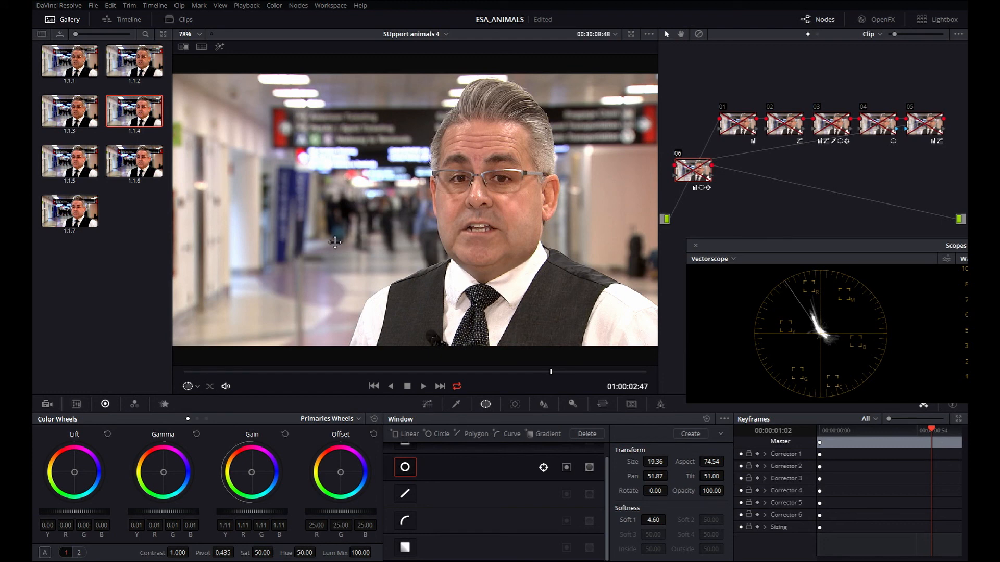
pyautogui.hotkey('alt', 'd')
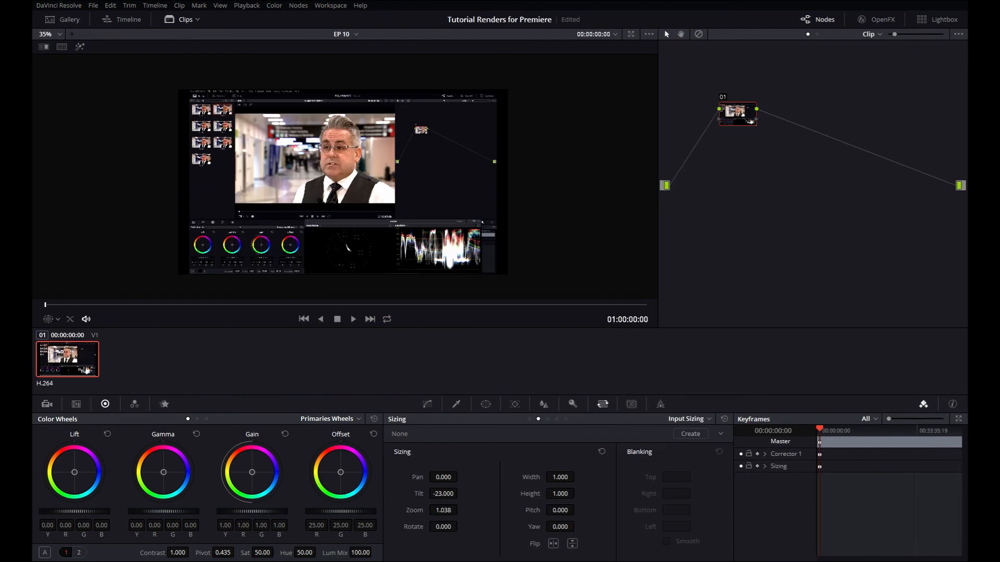